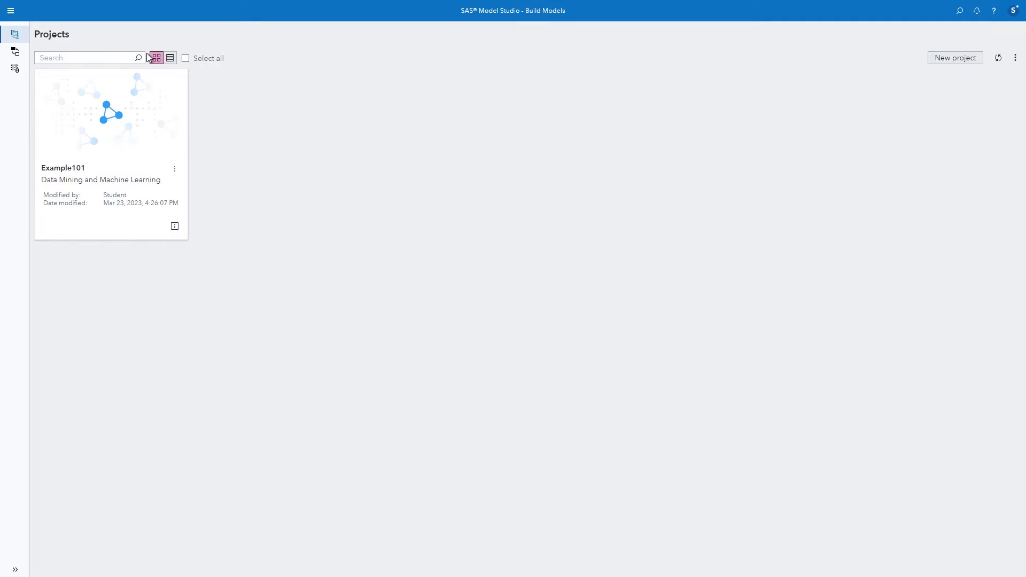
Step: Go to the model-building projects page and start a new project named Example
{"action": "left_click", "coordinate": [10, 10]}
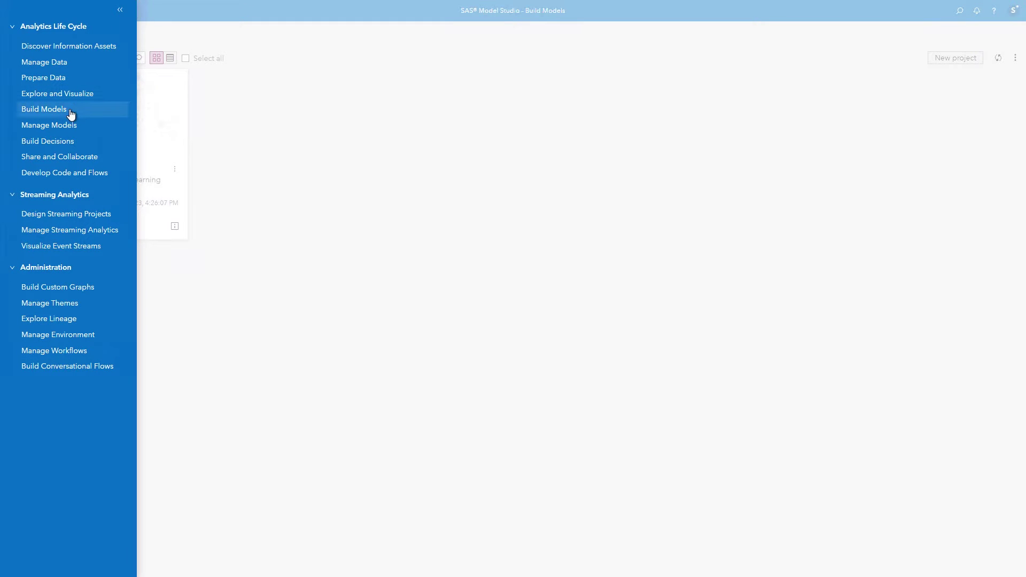
{"action": "left_click", "coordinate": [71, 112]}
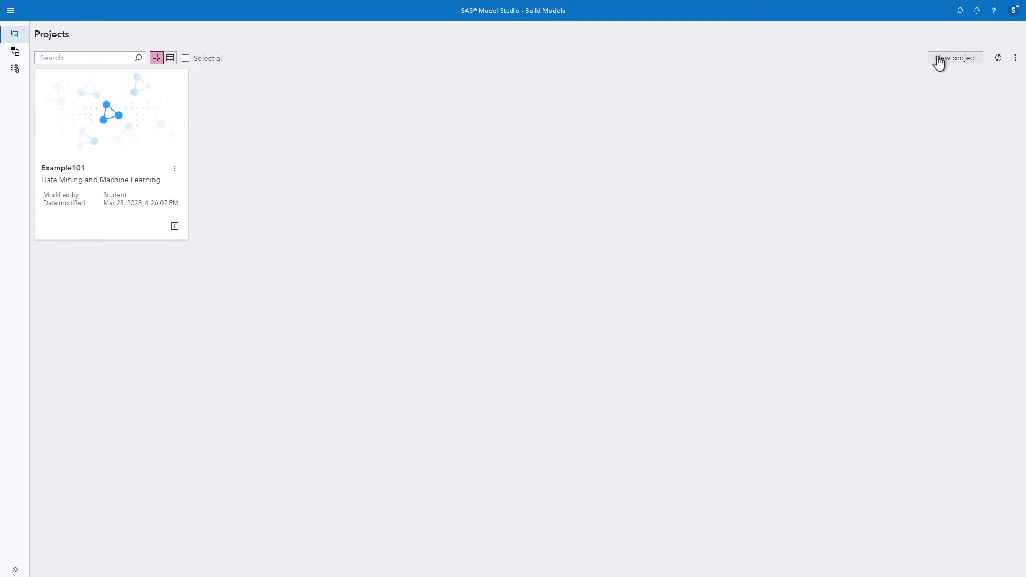
{"action": "left_click", "coordinate": [939, 60]}
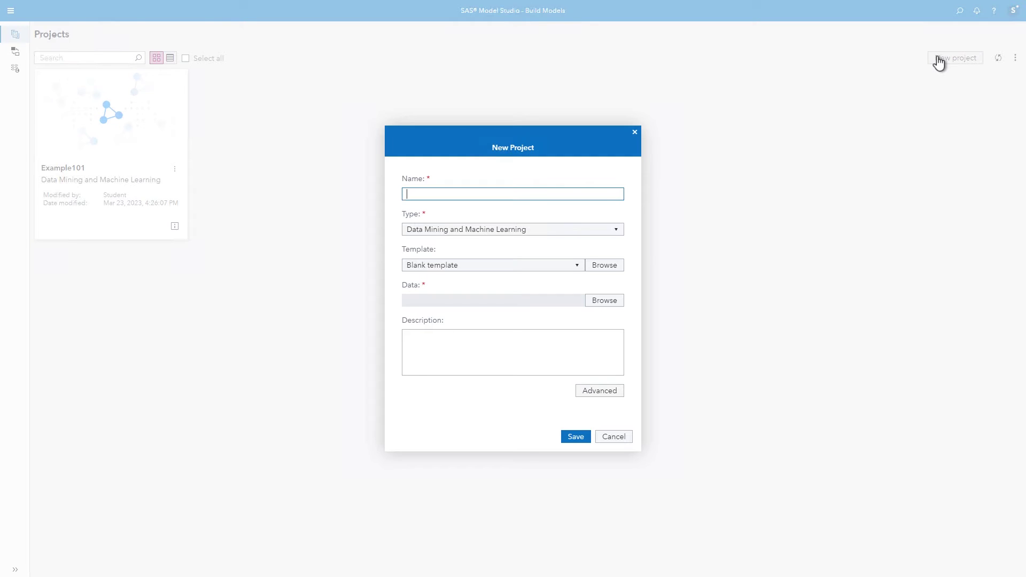
{"action": "type", "text": "Example"}
Step: Select the HOME_EQUITY table as the project's data source
{"action": "left_click", "coordinate": [606, 303]}
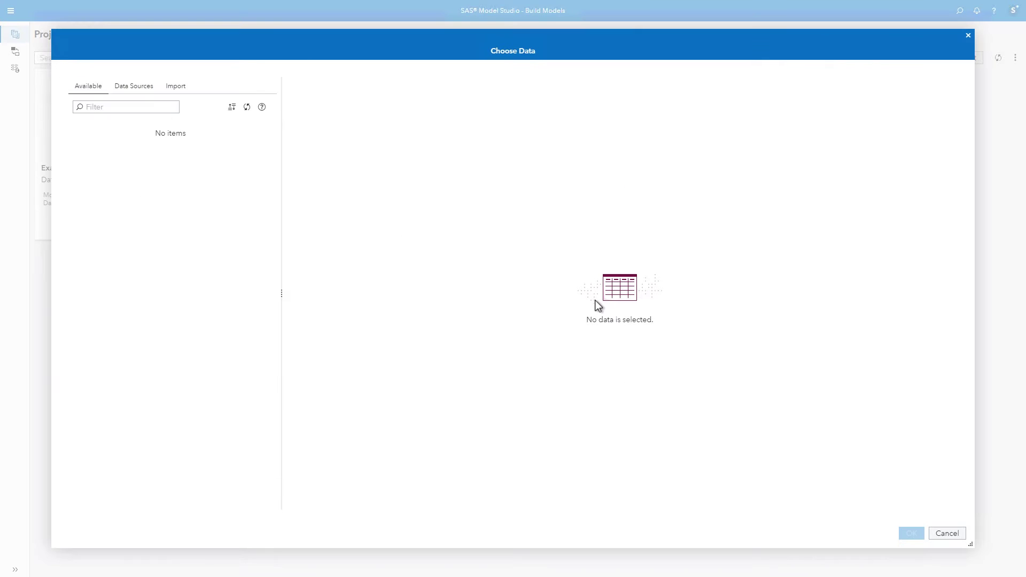
{"action": "left_click", "coordinate": [101, 168]}
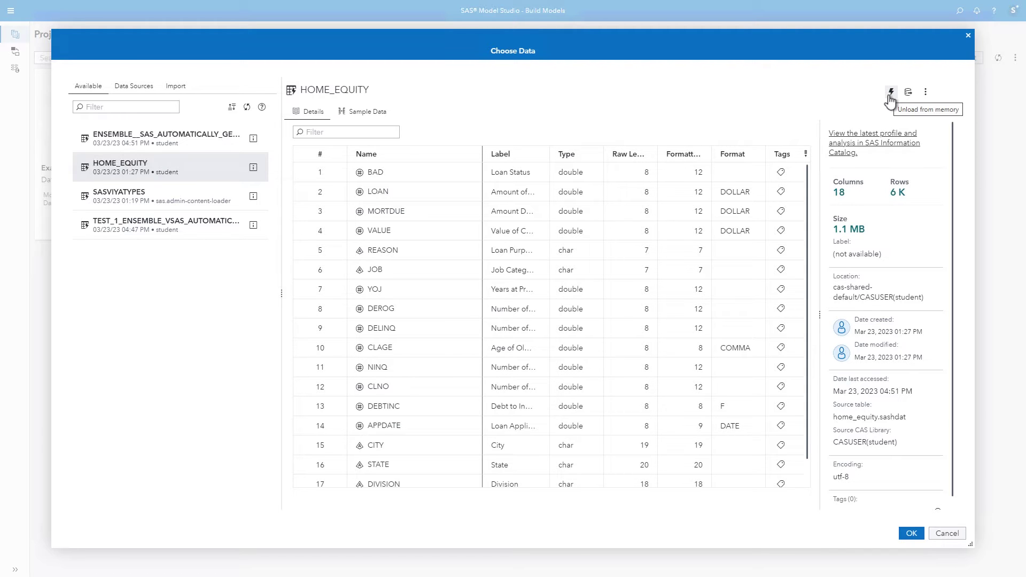
{"action": "left_click", "coordinate": [909, 533]}
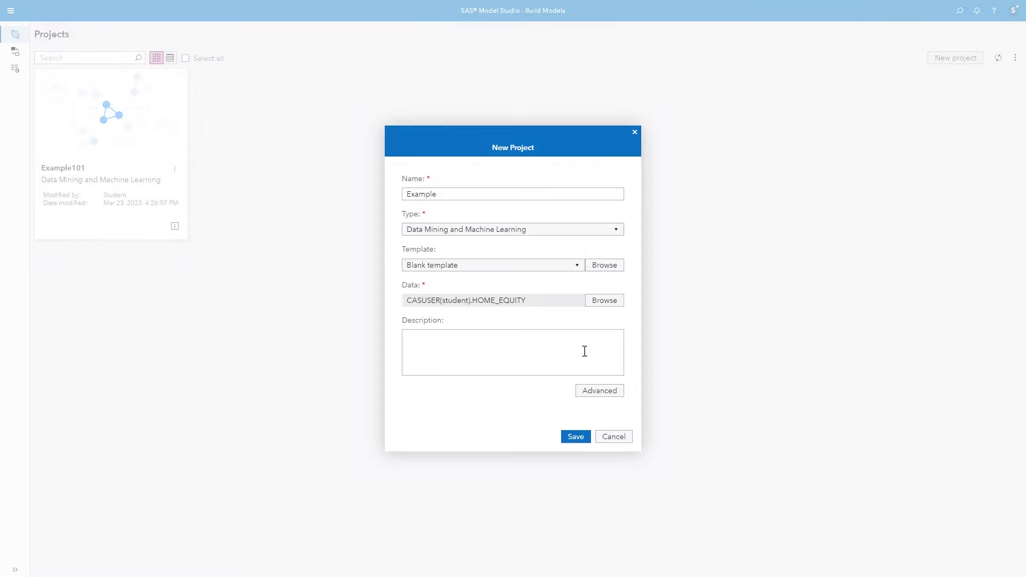
Step: Choose the Advanced template for class target and review the 60/30/10 stratified partition settings
{"action": "left_click", "coordinate": [601, 271]}
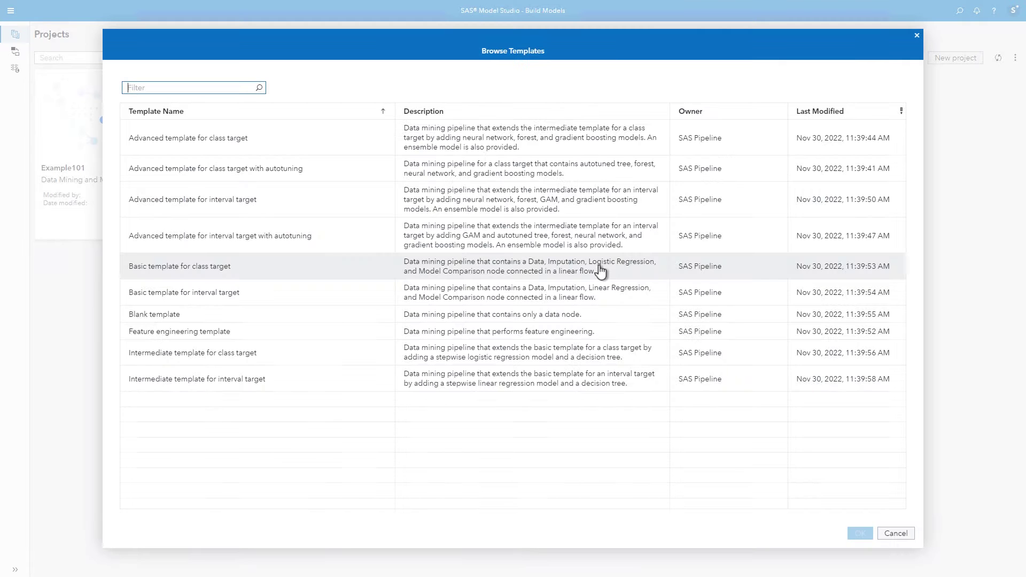
{"action": "left_click", "coordinate": [204, 139]}
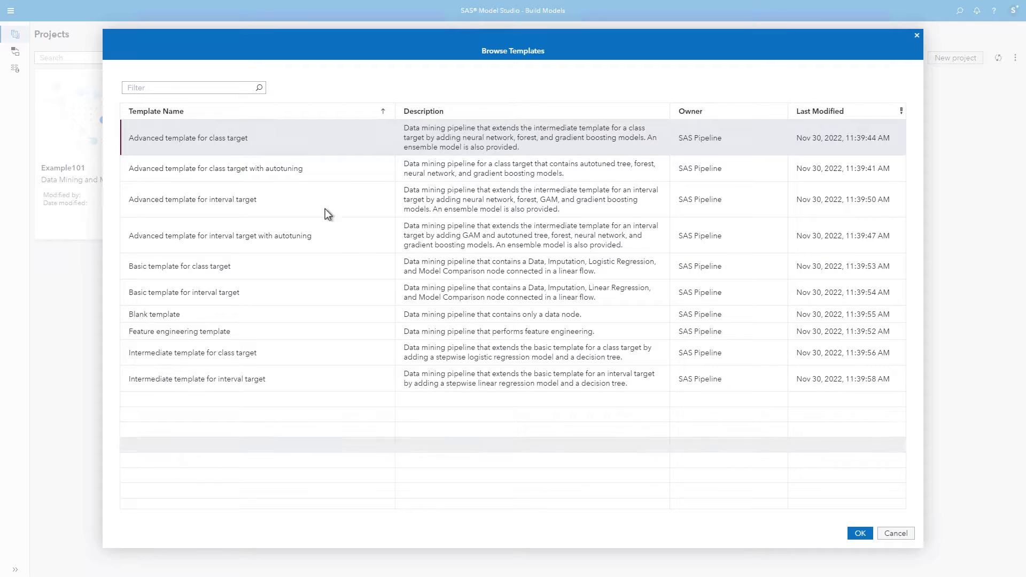
{"action": "left_click", "coordinate": [860, 534]}
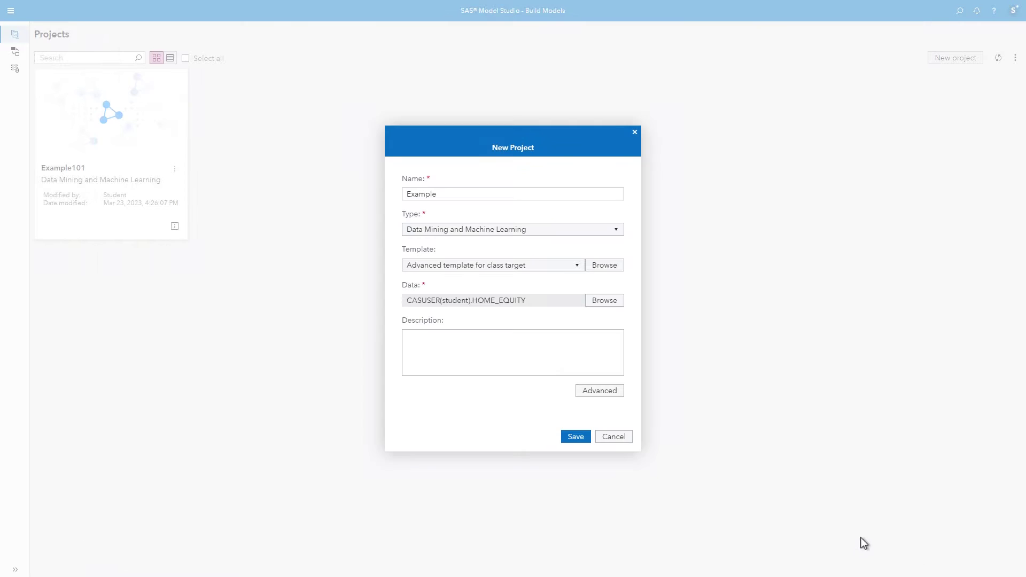
{"action": "left_click", "coordinate": [602, 394]}
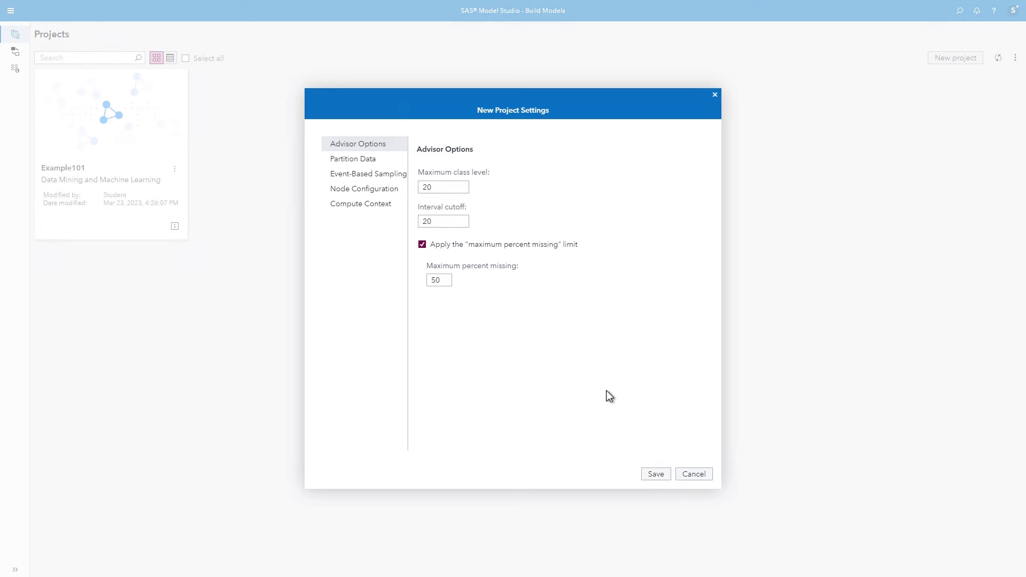
{"action": "left_click", "coordinate": [369, 161]}
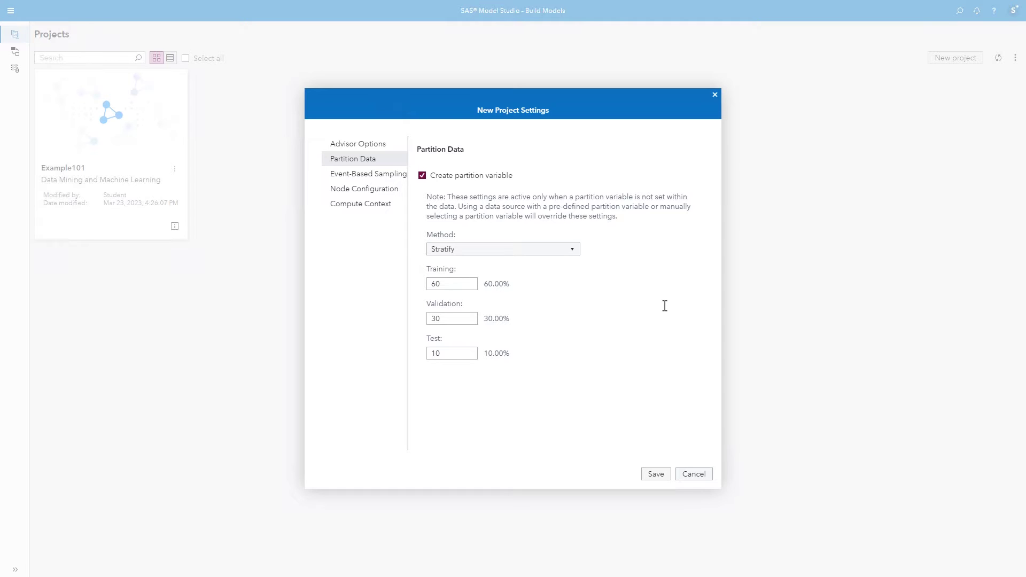
Step: Save the settings, create the Example project, and set BAD's role to Target
{"action": "left_click", "coordinate": [657, 474]}
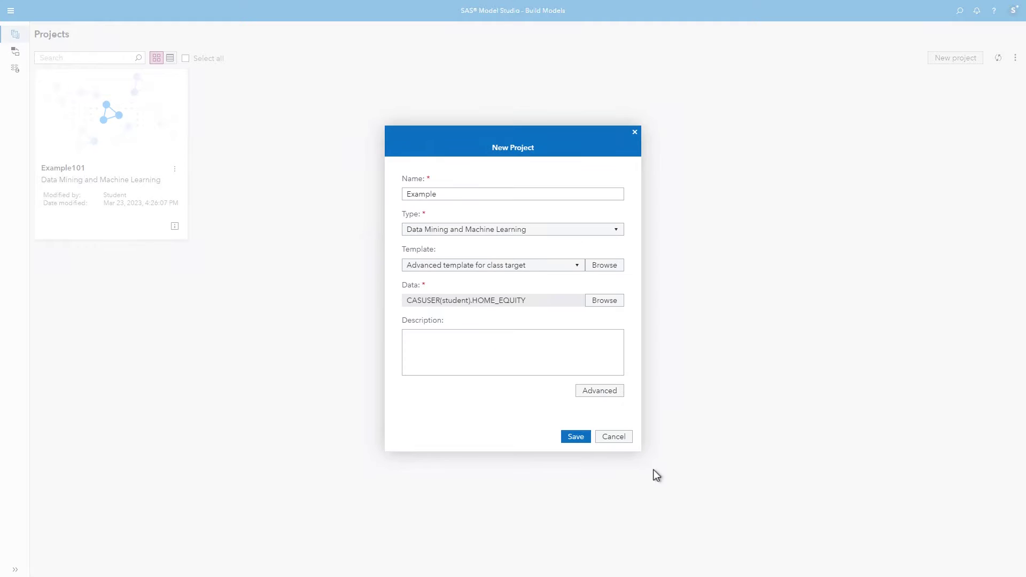
{"action": "left_click", "coordinate": [577, 440]}
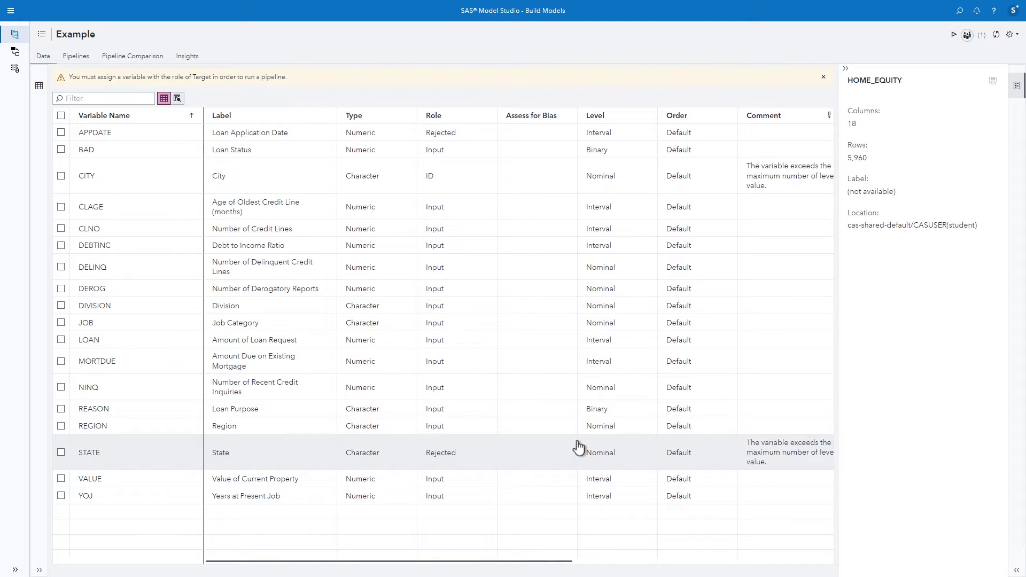
{"action": "left_click", "coordinate": [61, 150]}
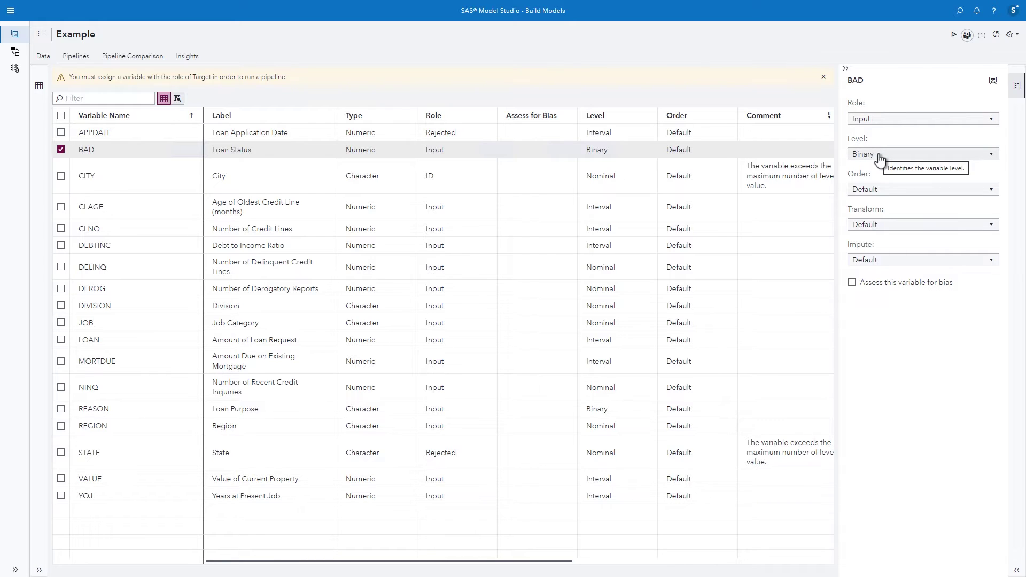
{"action": "left_click", "coordinate": [881, 123]}
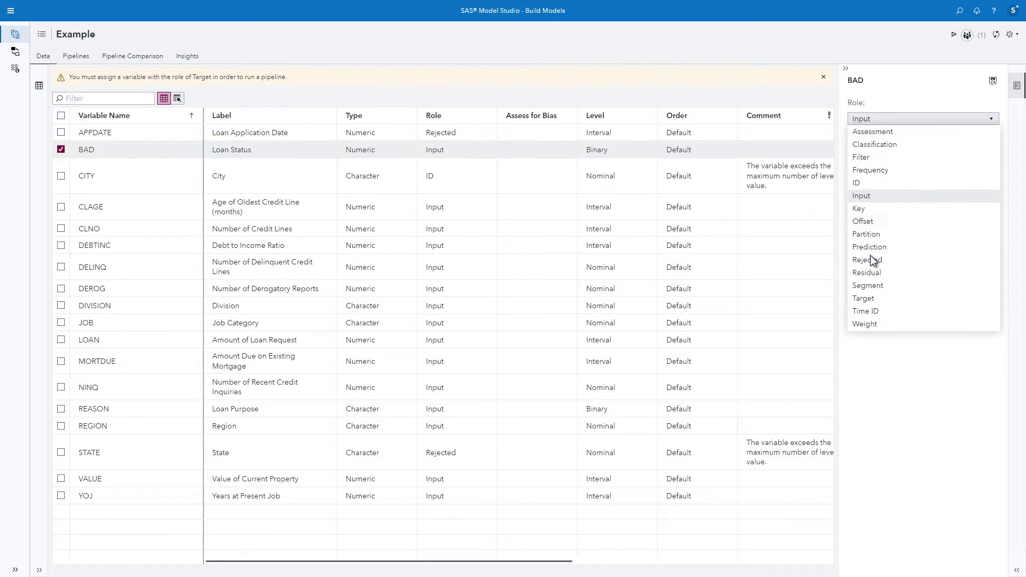
{"action": "left_click", "coordinate": [867, 300]}
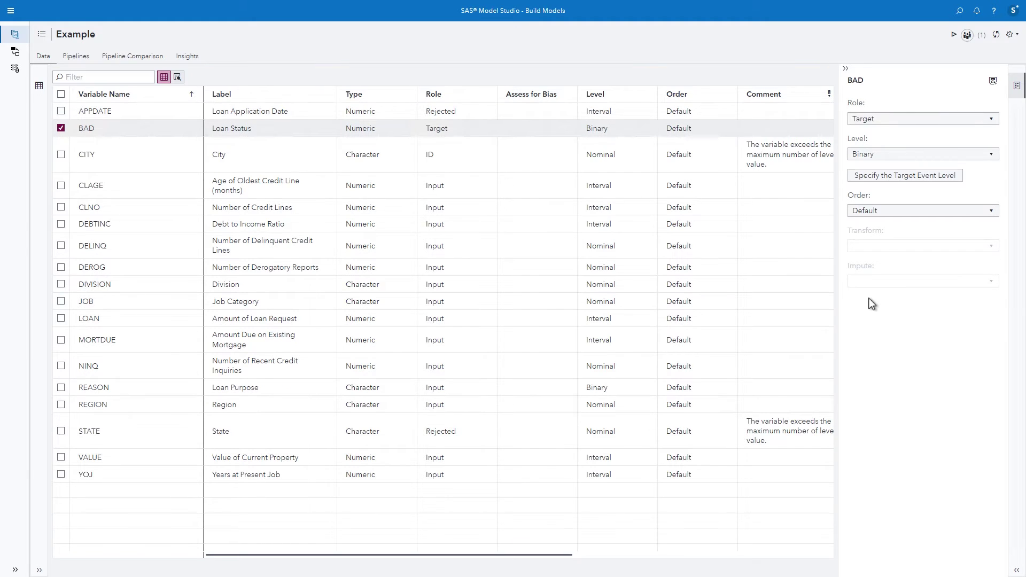
{"action": "left_click", "coordinate": [60, 129]}
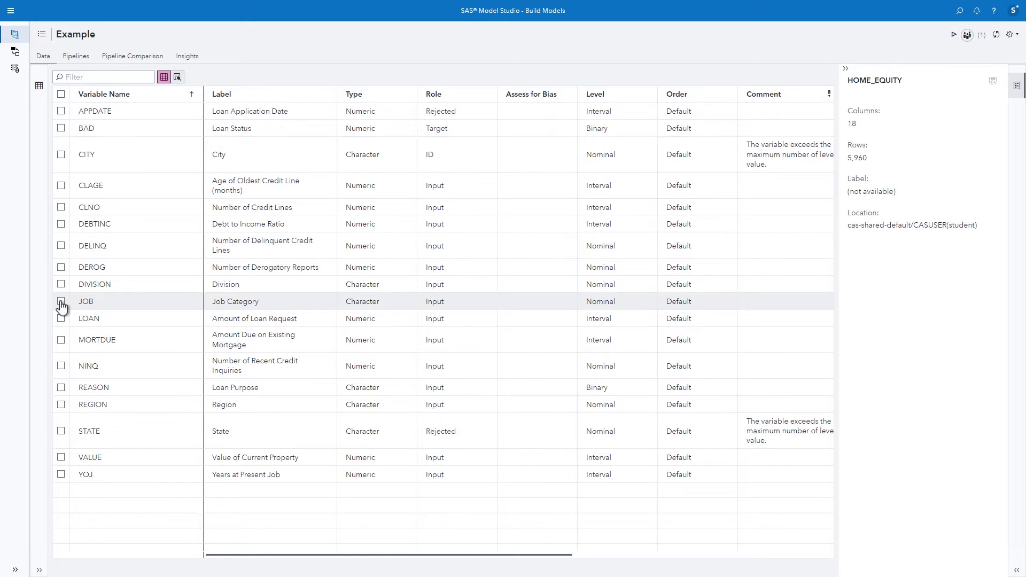
Step: Mark JOB to be assessed for bias and set its role to Rejected
{"action": "left_click", "coordinate": [61, 303]}
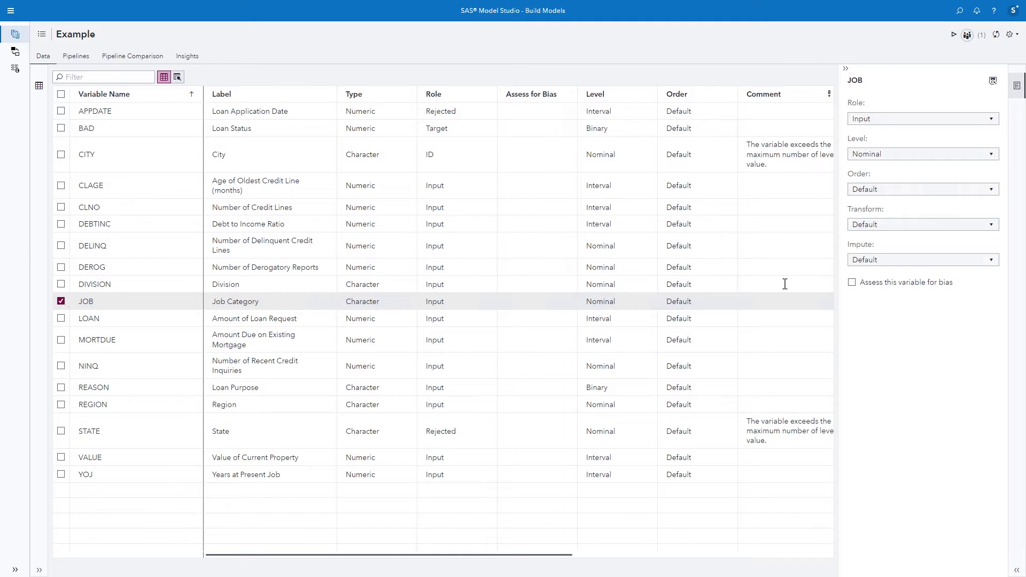
{"action": "left_click", "coordinate": [852, 283]}
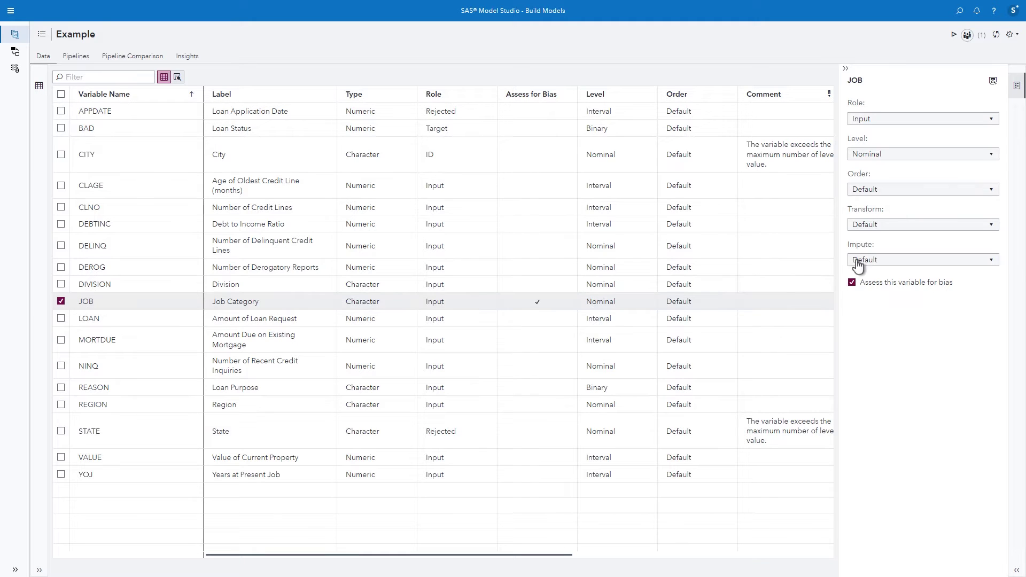
{"action": "left_click", "coordinate": [880, 117]}
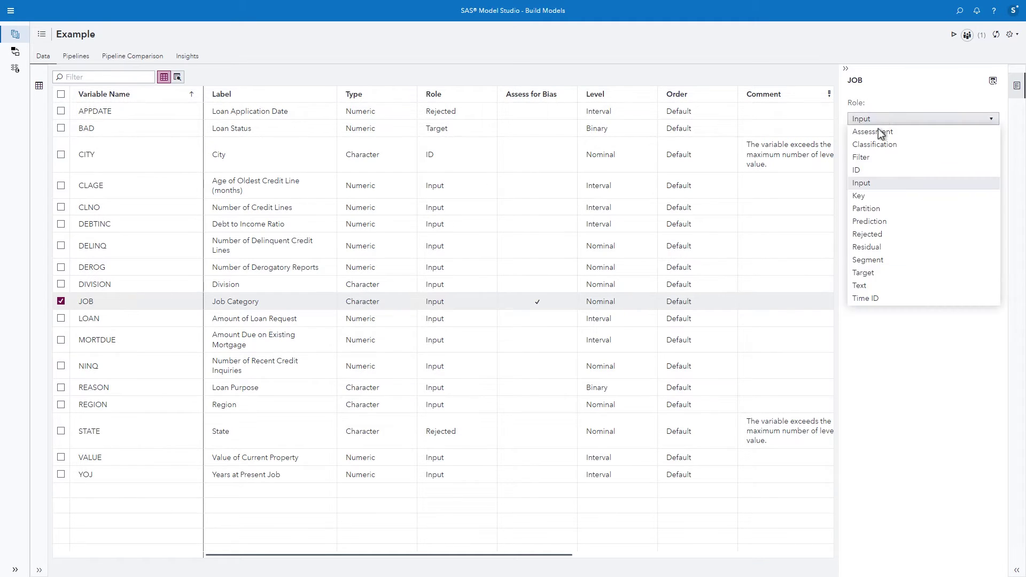
{"action": "left_click", "coordinate": [866, 235]}
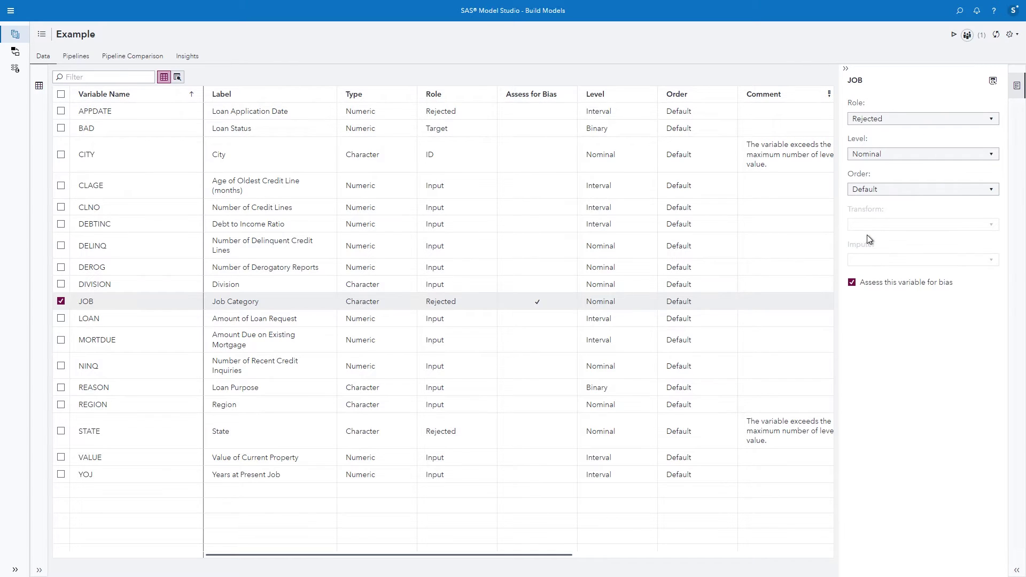
Step: Run Pipeline 1 so every node from Data to Model Comparison completes
{"action": "left_click", "coordinate": [74, 57]}
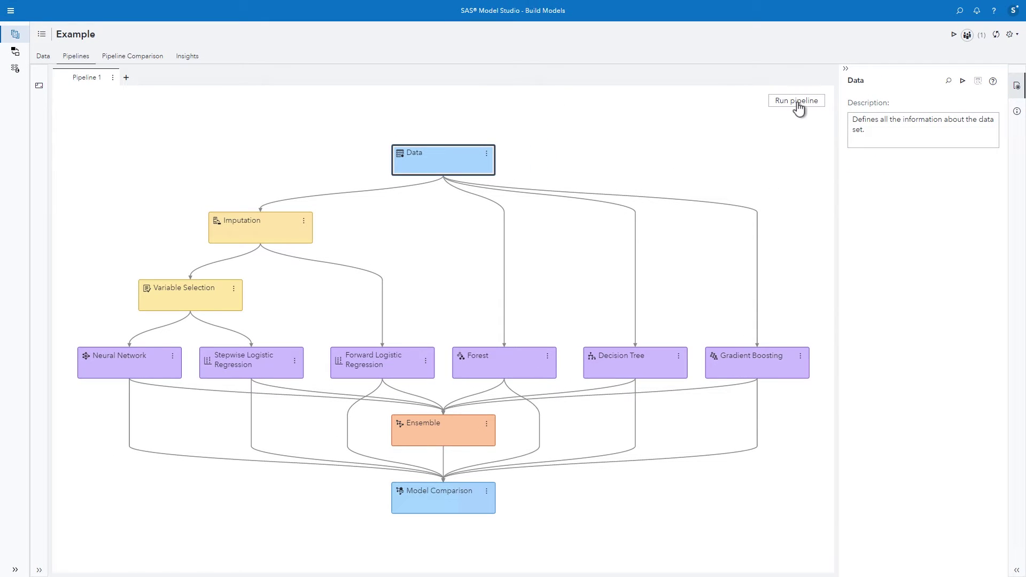
{"action": "left_click", "coordinate": [798, 105]}
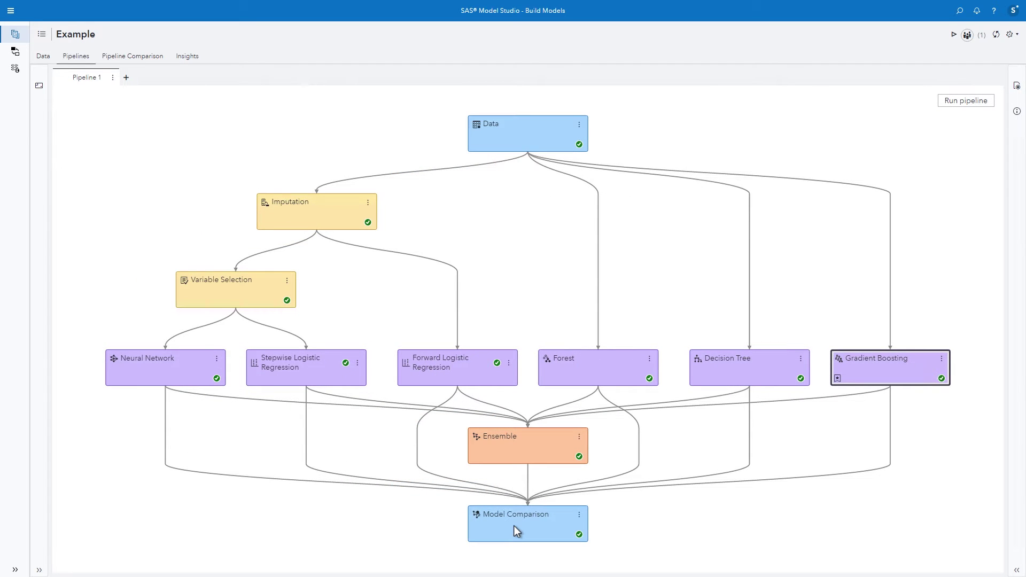
{"action": "right_click", "coordinate": [514, 525]}
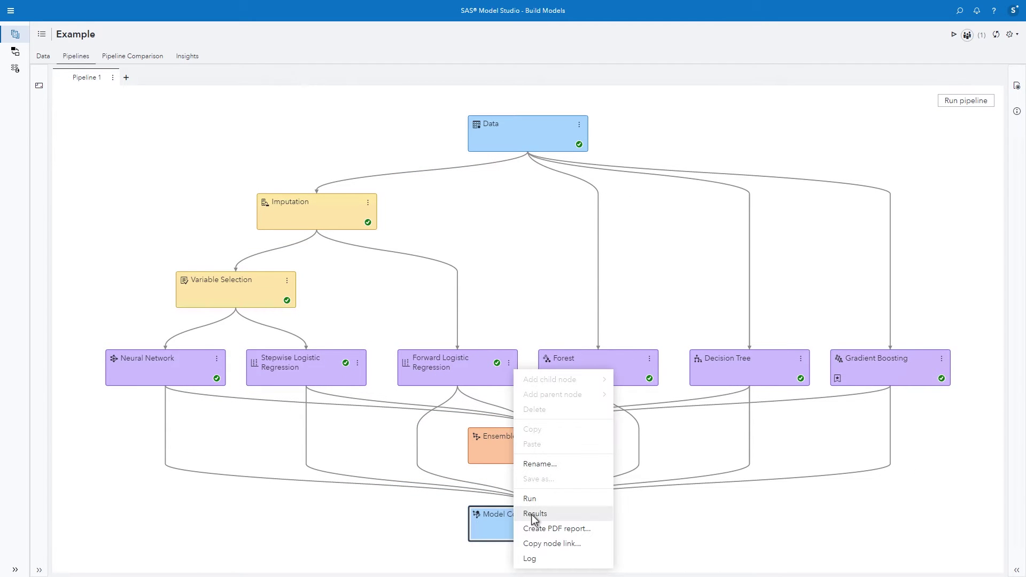
{"action": "left_click", "coordinate": [533, 514]}
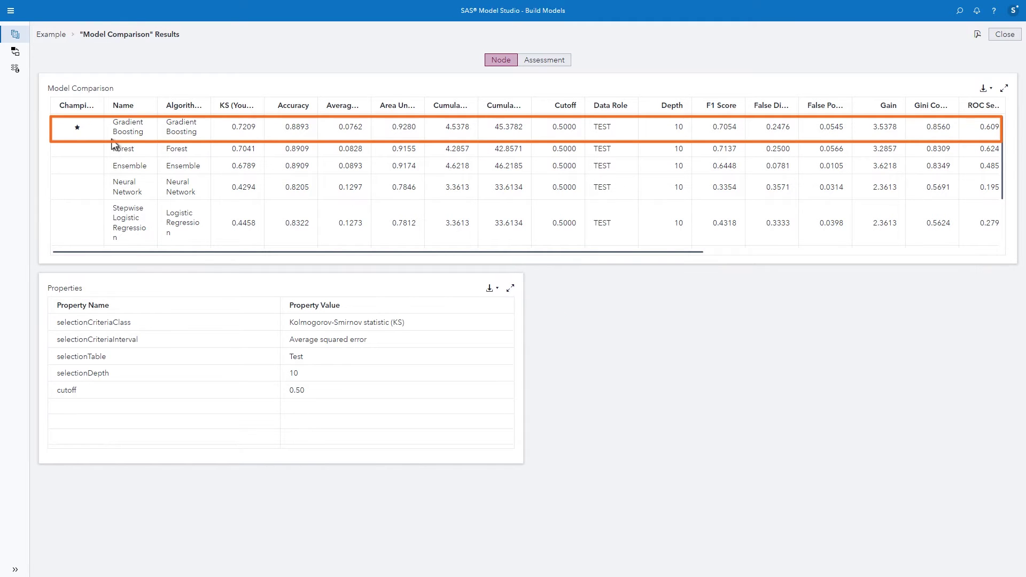
{"action": "left_click", "coordinate": [536, 63]}
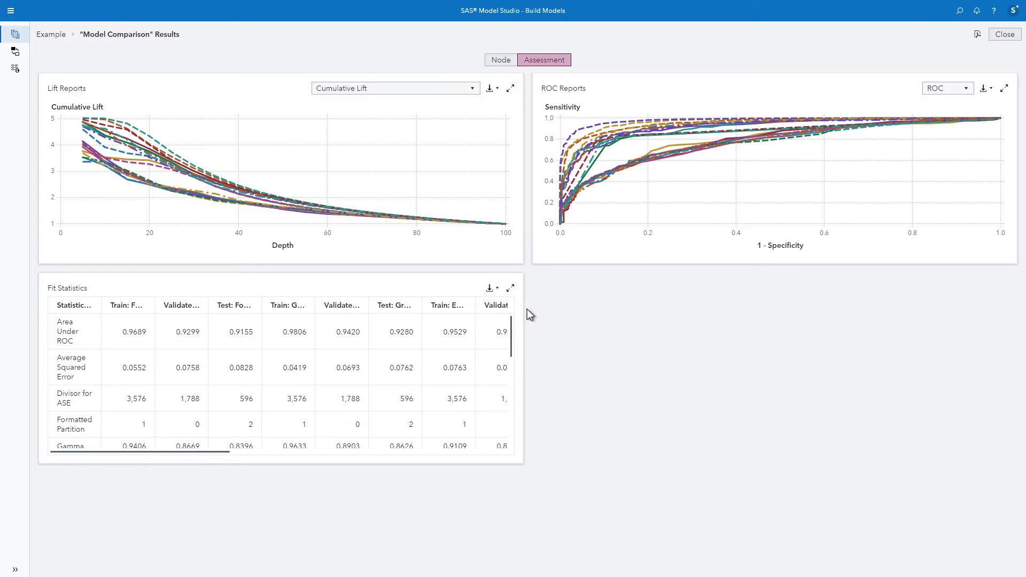
{"action": "left_click", "coordinate": [1003, 36]}
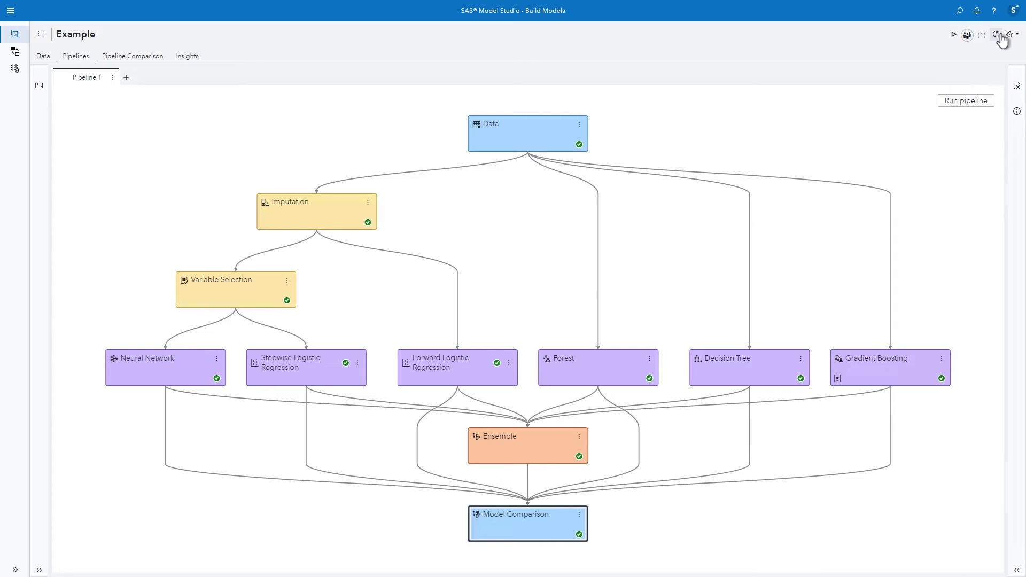
{"action": "right_click", "coordinate": [884, 369]}
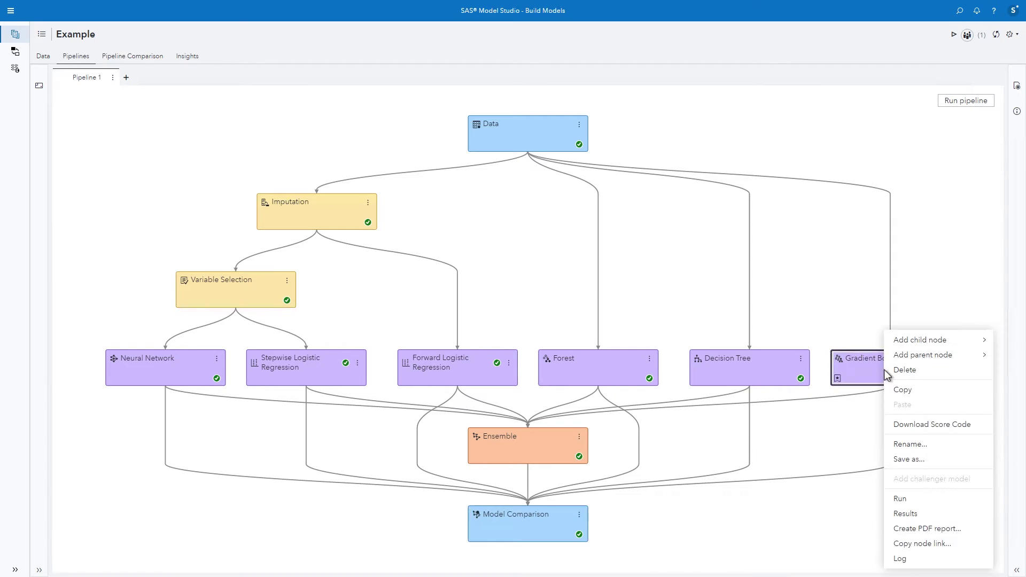
{"action": "left_click", "coordinate": [912, 514]}
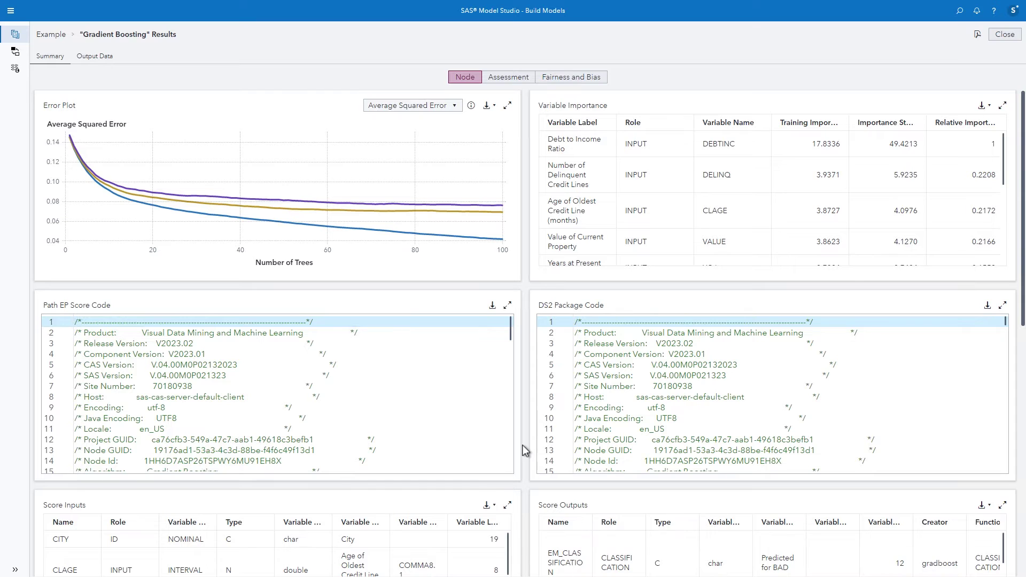
{"action": "scroll", "coordinate": [523, 448], "scroll_direction": "down", "scroll_amount": 1}
{"action": "scroll", "coordinate": [522, 445], "scroll_direction": "down", "scroll_amount": 7}
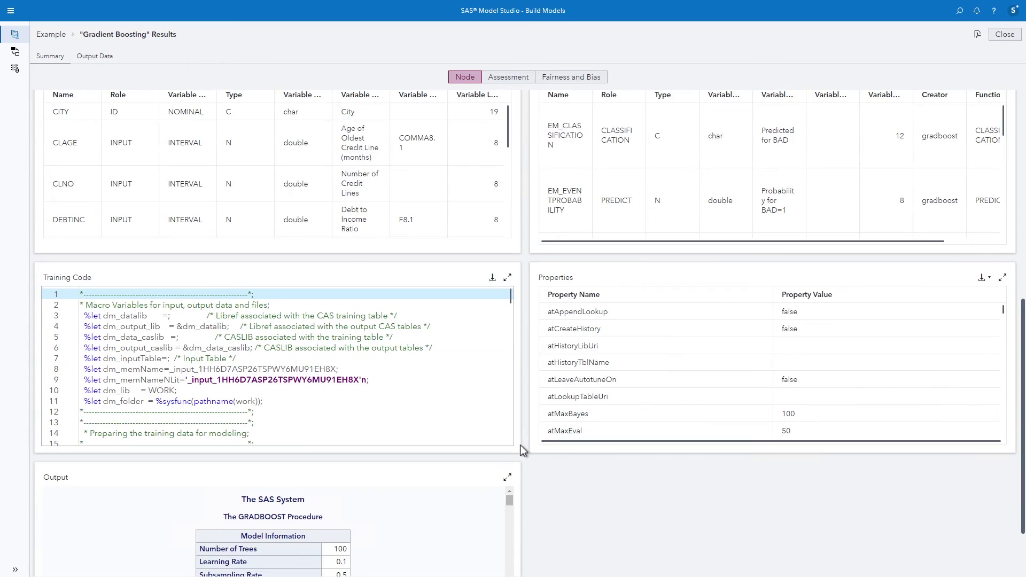
{"action": "scroll", "coordinate": [521, 445], "scroll_direction": "up", "scroll_amount": 8}
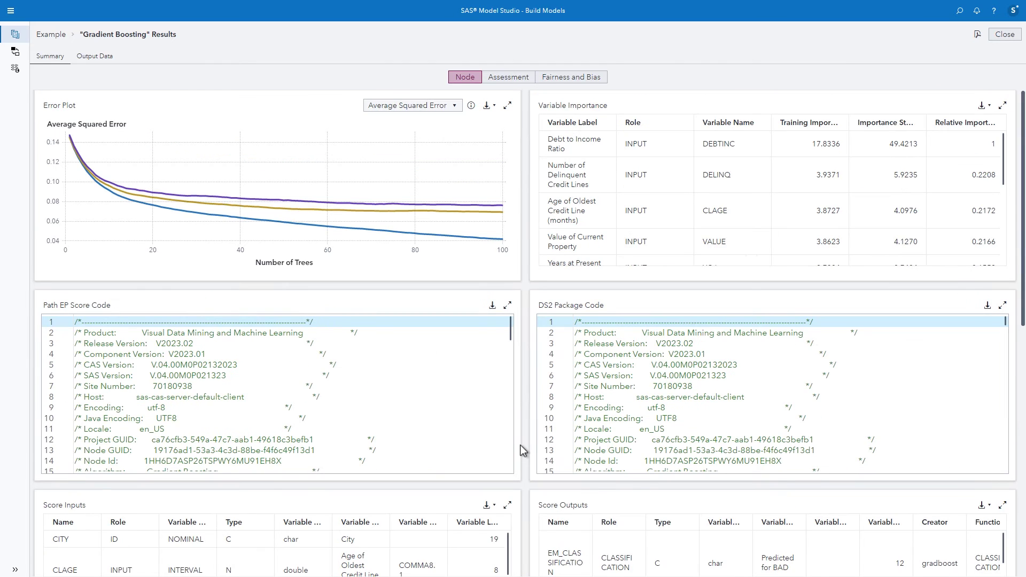
{"action": "left_click", "coordinate": [583, 78]}
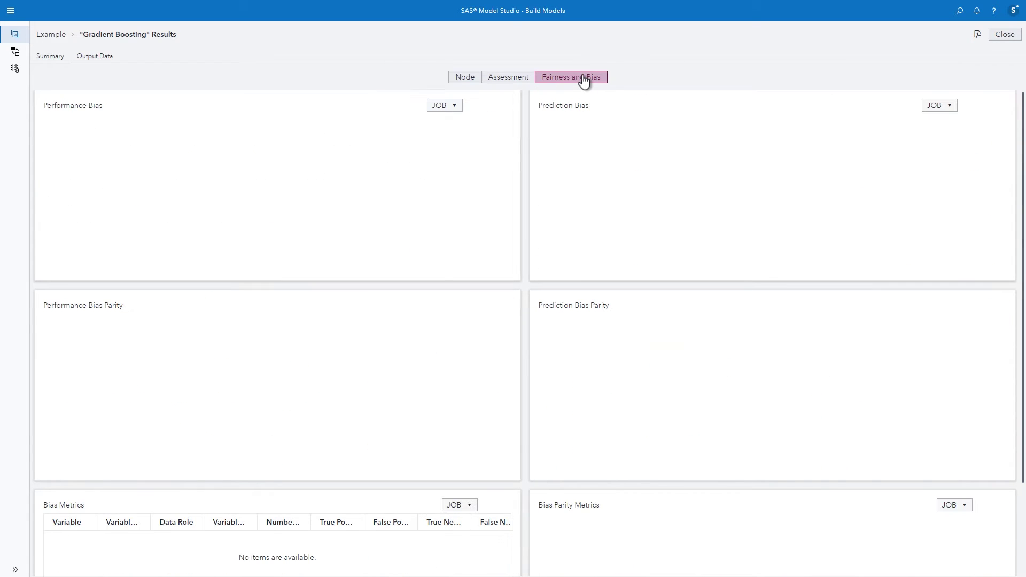
{"action": "scroll", "coordinate": [539, 267], "scroll_direction": "down", "scroll_amount": 1}
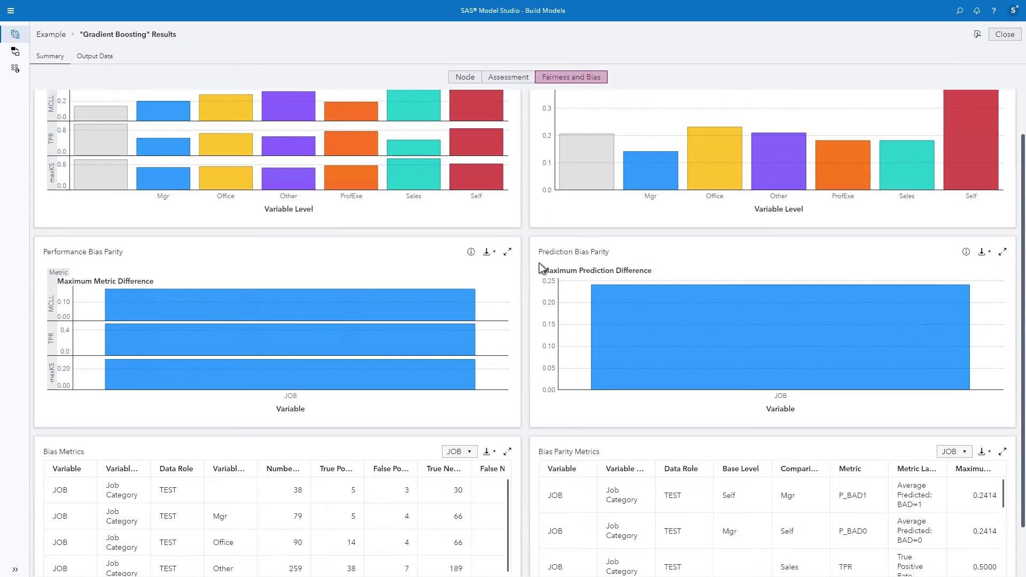
{"action": "scroll", "coordinate": [540, 262], "scroll_direction": "up", "scroll_amount": 1}
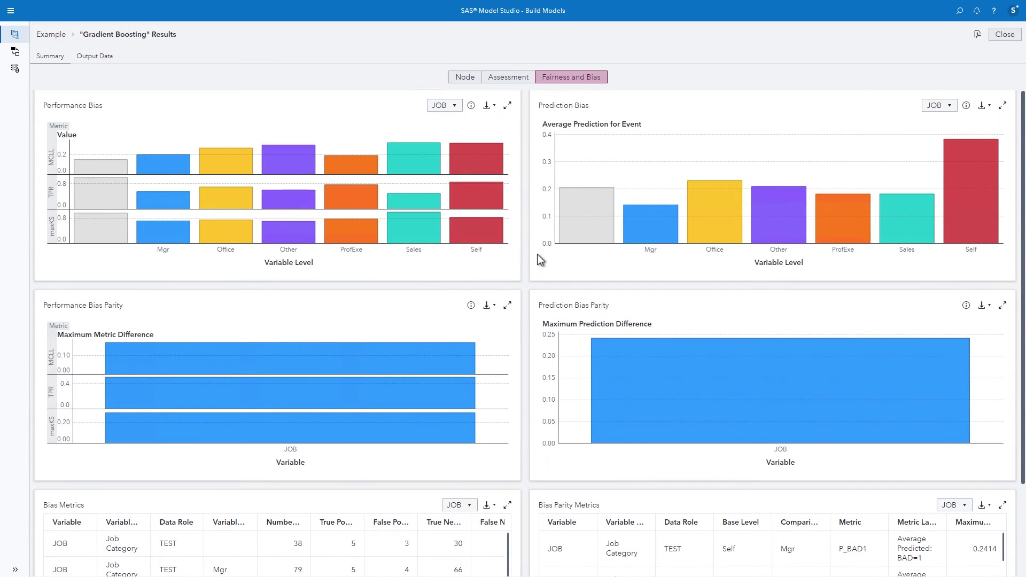
{"action": "left_click", "coordinate": [1005, 35]}
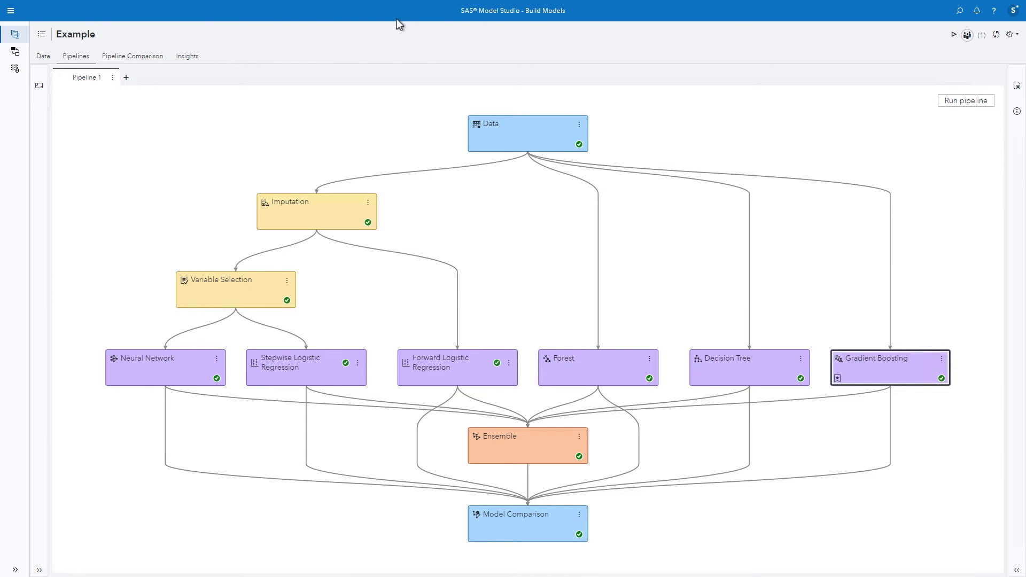
Step: Add a new automatically generated pipeline, keeping the default 30-minute time limit
{"action": "left_click", "coordinate": [127, 79]}
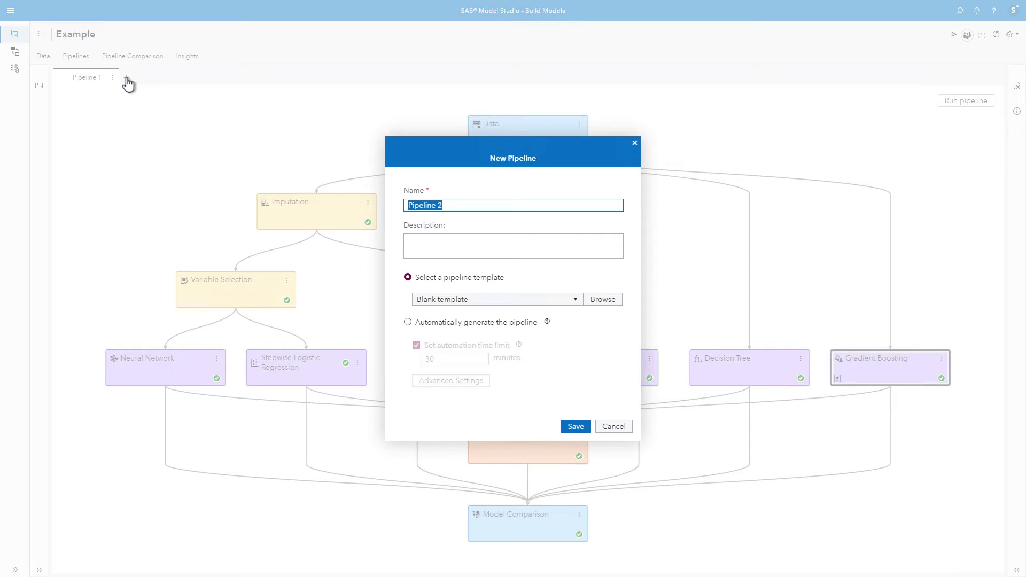
{"action": "left_click", "coordinate": [408, 322]}
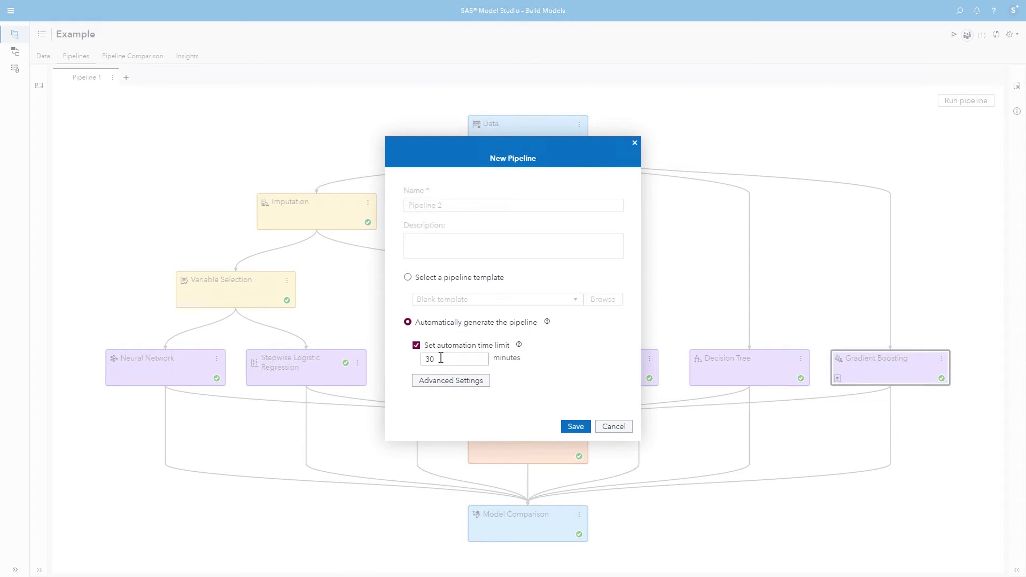
{"action": "left_click", "coordinate": [574, 425]}
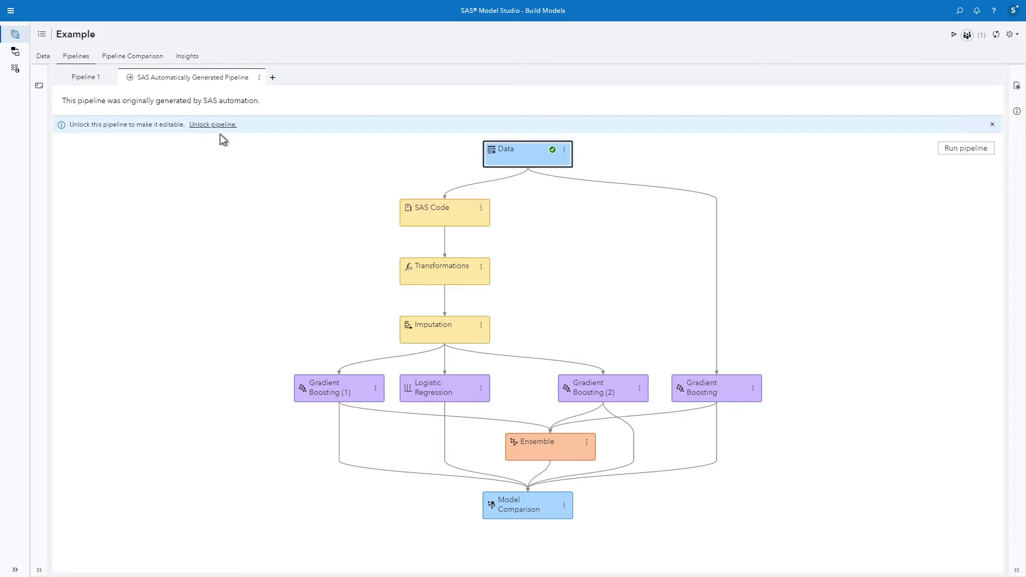
Step: Run the automatically generated pipeline and check Model Comparison results, where Ensemble is champion
{"action": "left_click", "coordinate": [968, 151]}
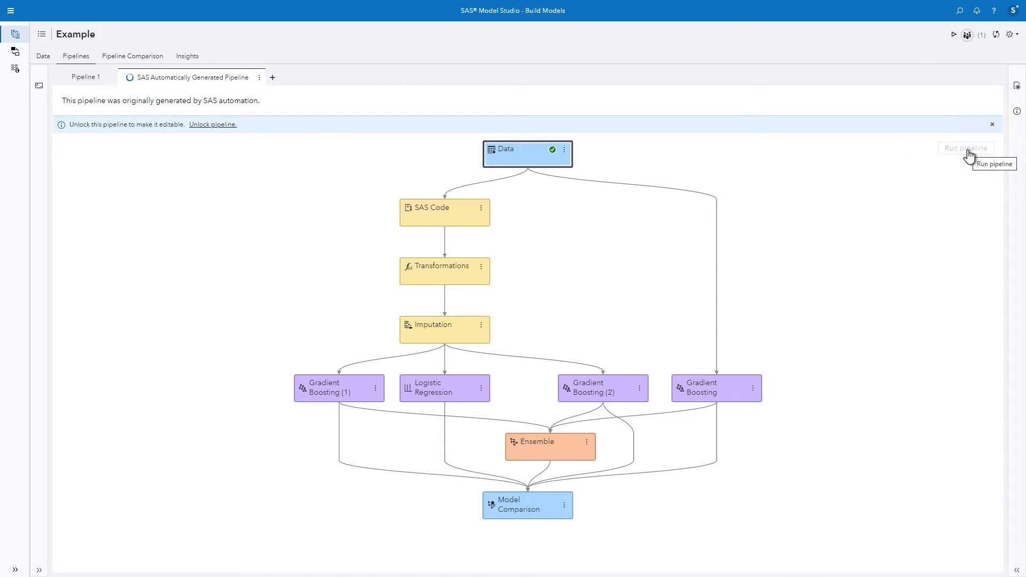
{"action": "right_click", "coordinate": [498, 506]}
{"action": "left_click", "coordinate": [506, 511]}
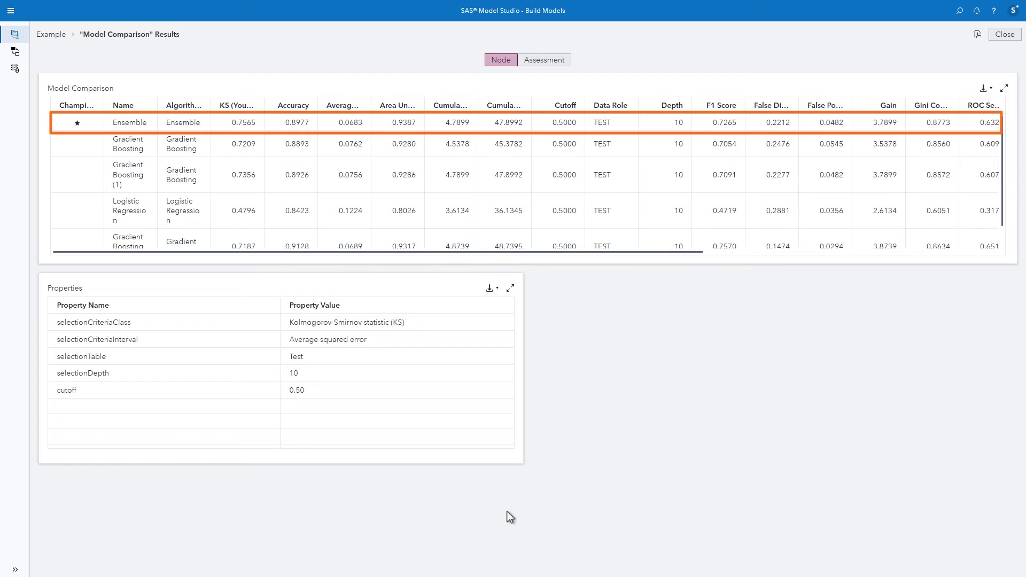
{"action": "left_click", "coordinate": [1004, 35]}
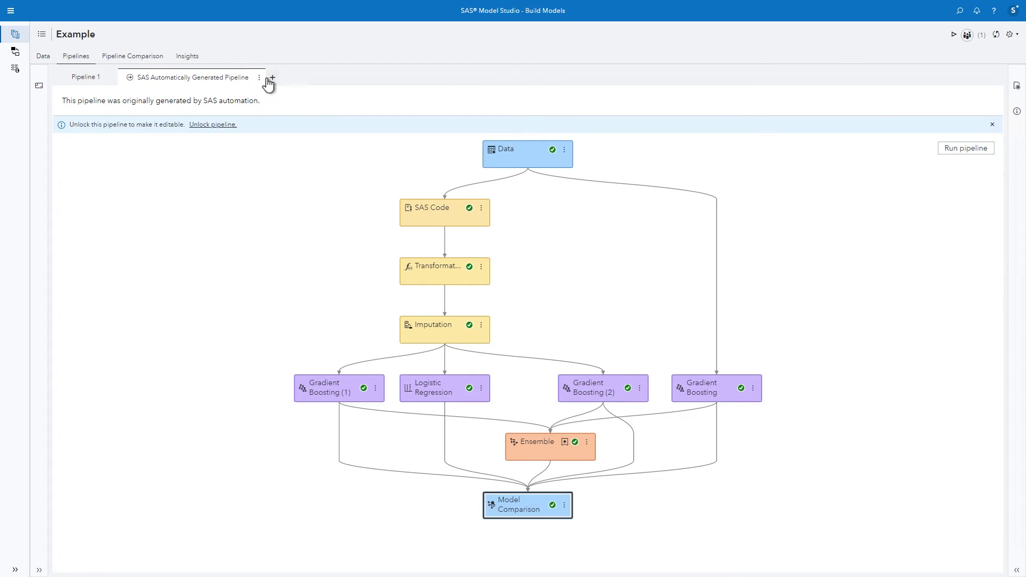
Step: Add Pipeline 2 built from the Basic template for class target
{"action": "left_click", "coordinate": [272, 78]}
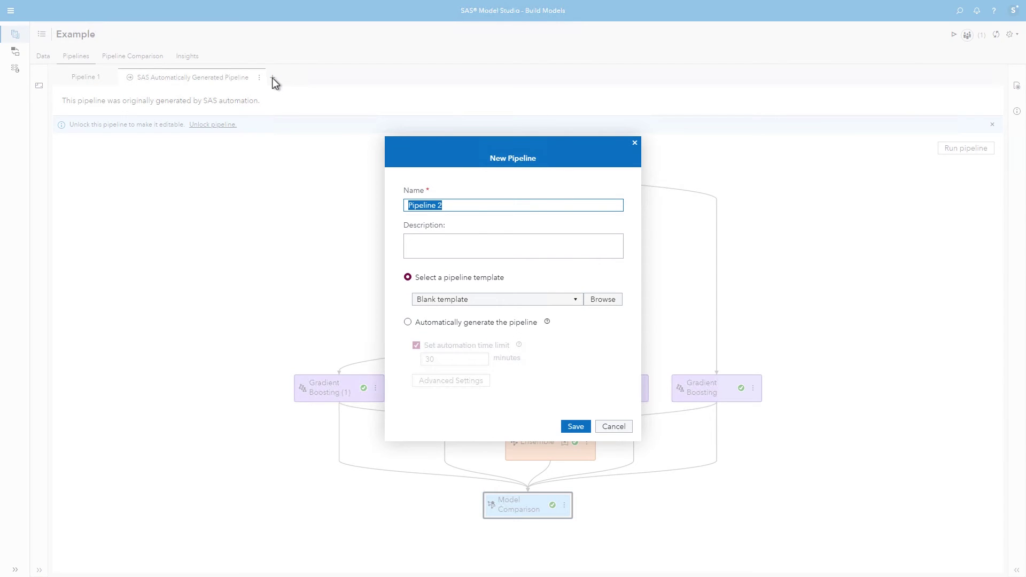
{"action": "left_click", "coordinate": [599, 301]}
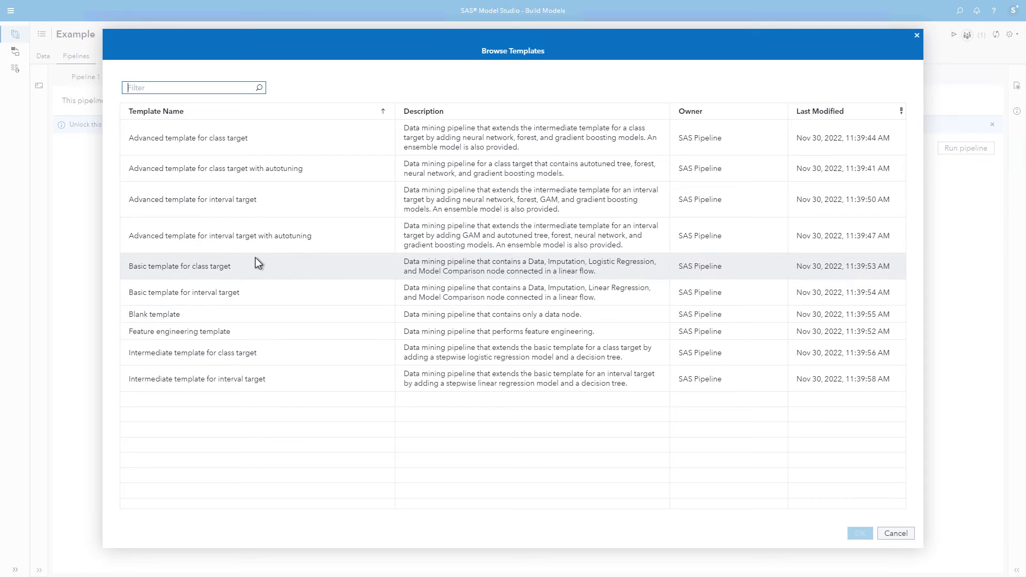
{"action": "left_click", "coordinate": [245, 265]}
{"action": "left_click", "coordinate": [859, 533]}
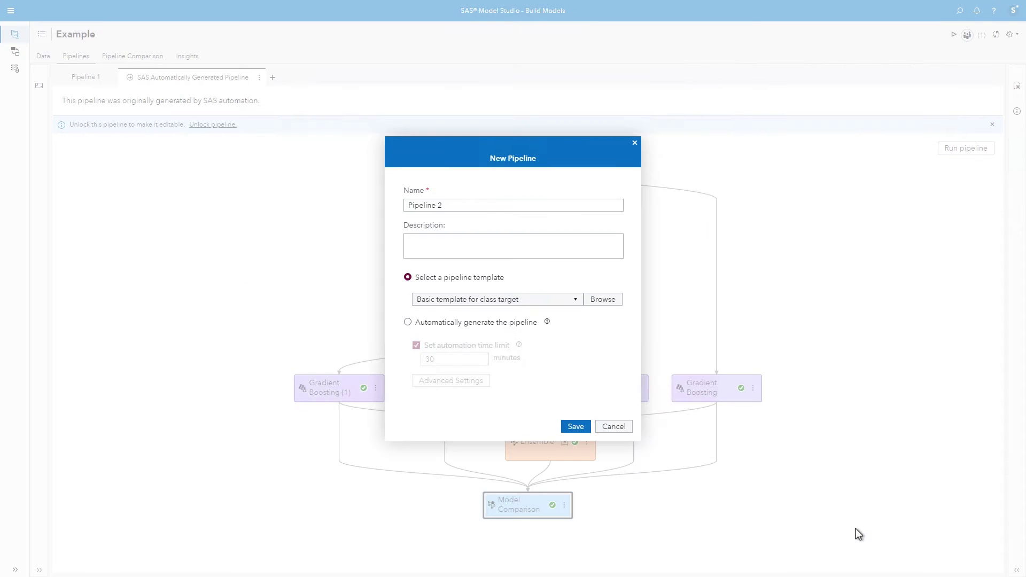
{"action": "left_click", "coordinate": [575, 427]}
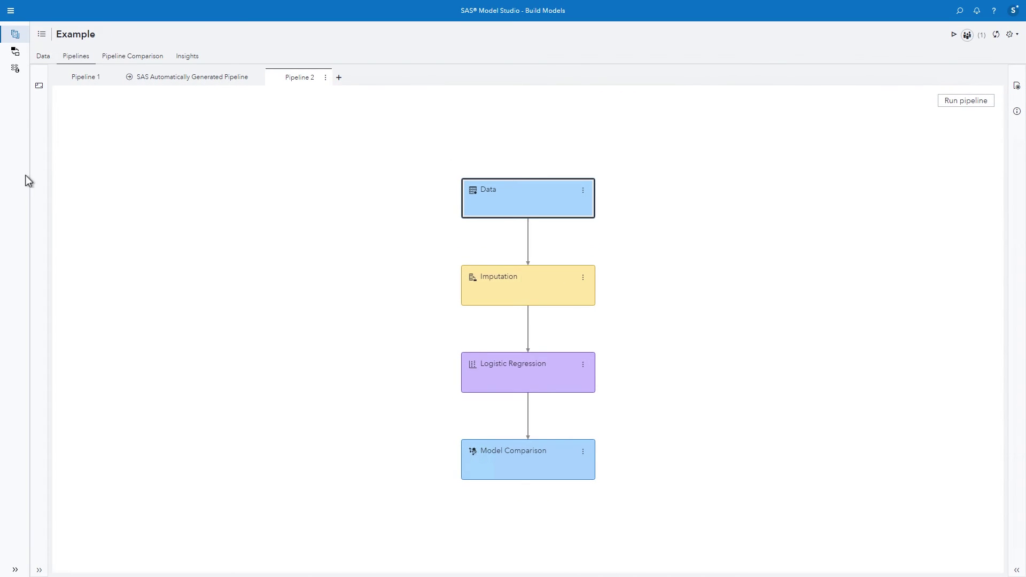
Step: Drag an Open Source Code node from Miscellaneous onto the Imputation node
{"action": "left_click", "coordinate": [38, 86]}
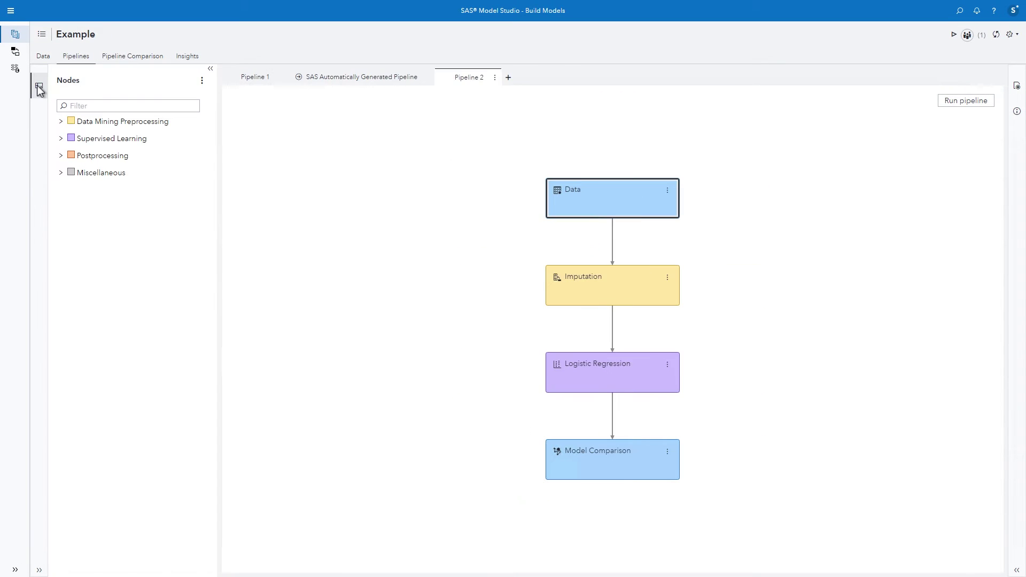
{"action": "left_click", "coordinate": [60, 176]}
{"action": "left_click_drag", "start_coordinate": [91, 207], "coordinate": [574, 302]}
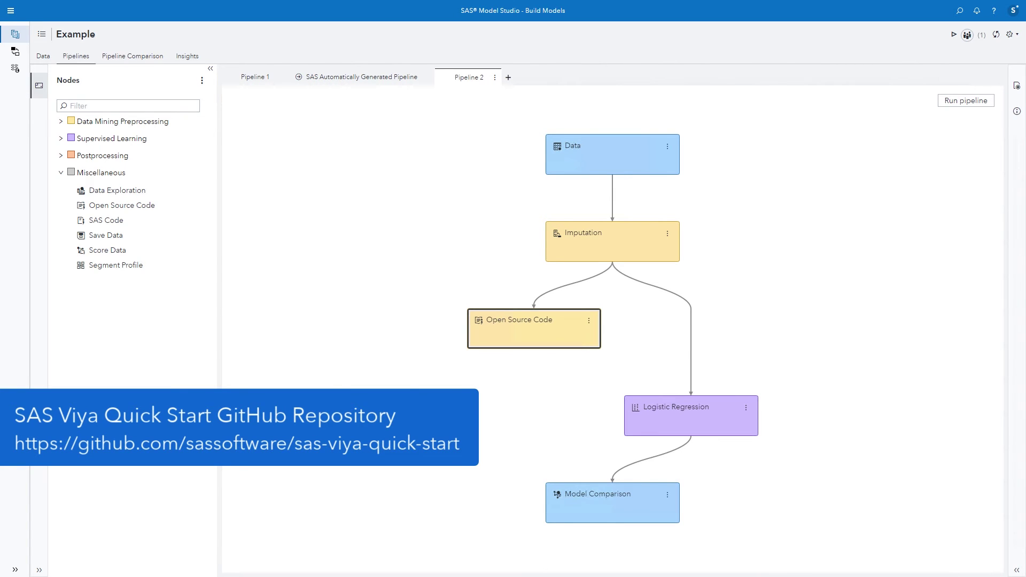
Step: Copy the Python training code from Train_HOME_EQUITY.txt in Notepad and return to Model Studio
{"action": "key", "text": "alt+Tab"}
{"action": "key", "text": "alt+Tab"}
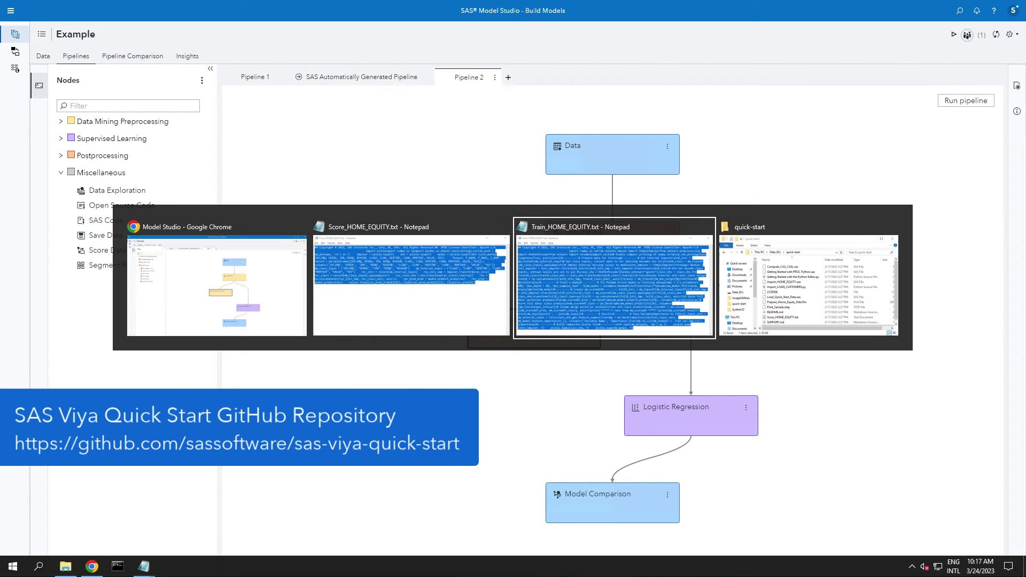
{"action": "key", "text": "alt+shift+Tab"}
{"action": "key", "text": "alt+Tab"}
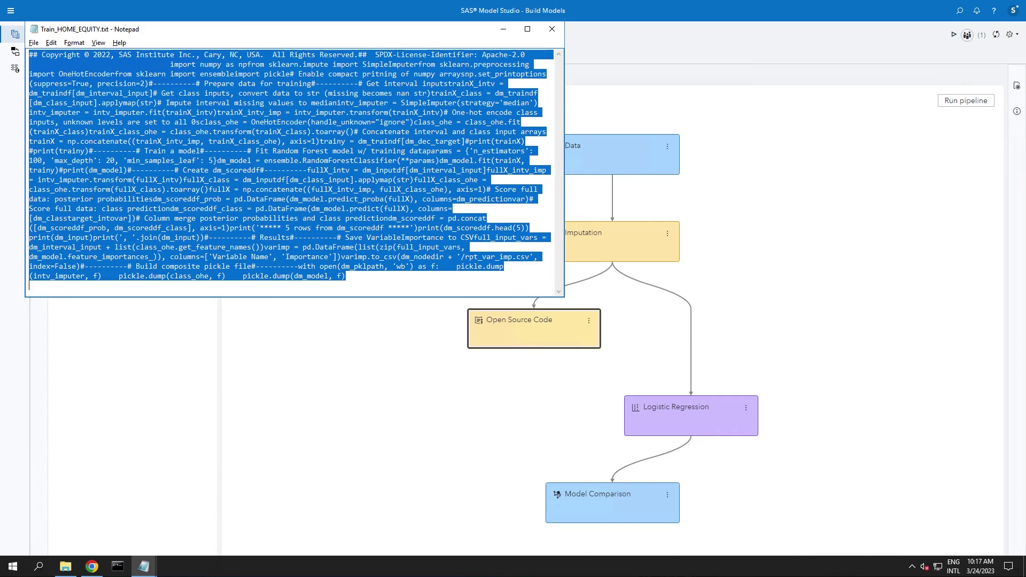
{"action": "key", "text": "alt+Tab"}
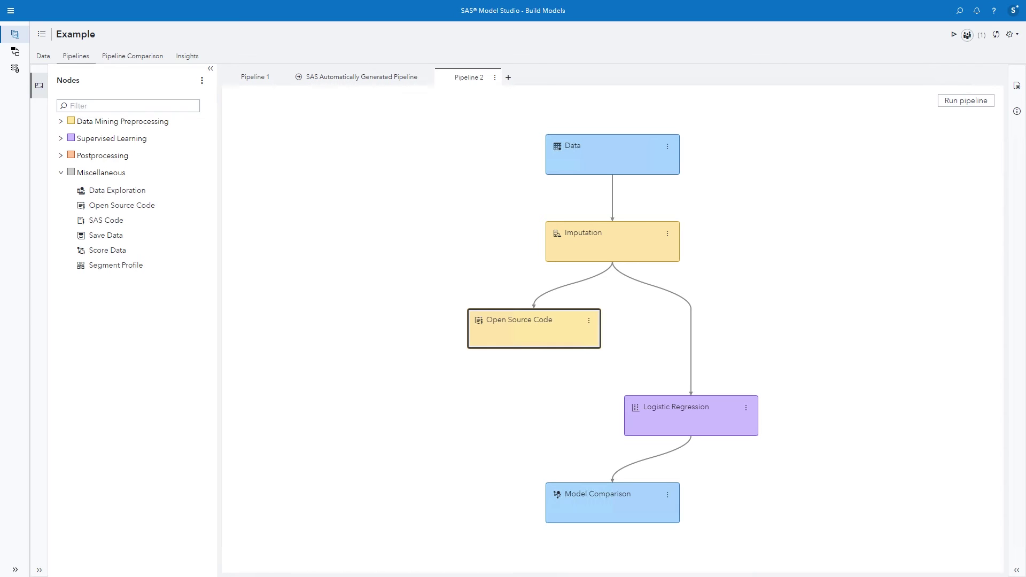
Step: Open the Open Source Code node's editor and paste the Python script into Training Code
{"action": "left_click", "coordinate": [1016, 86]}
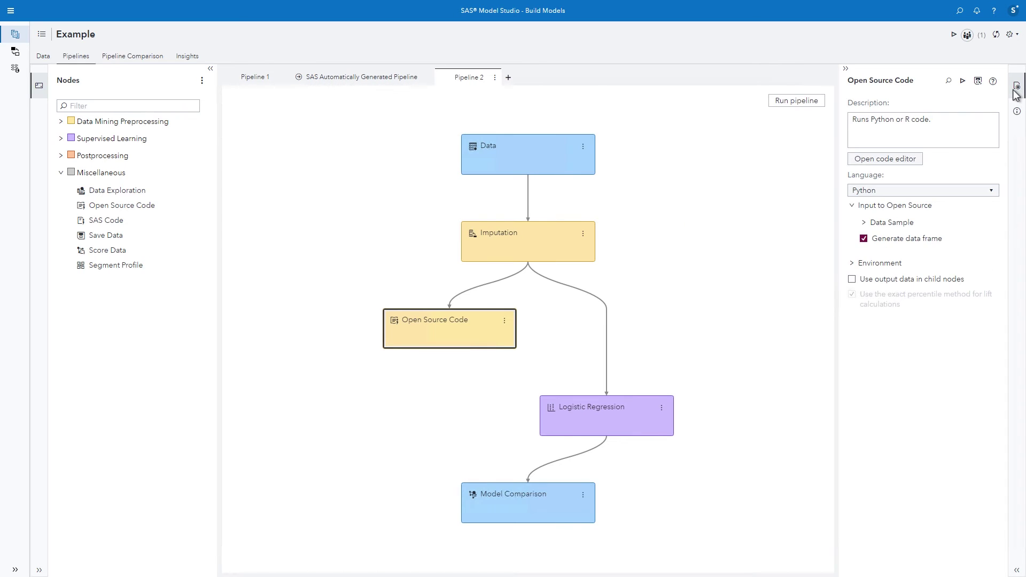
{"action": "left_click", "coordinate": [911, 163]}
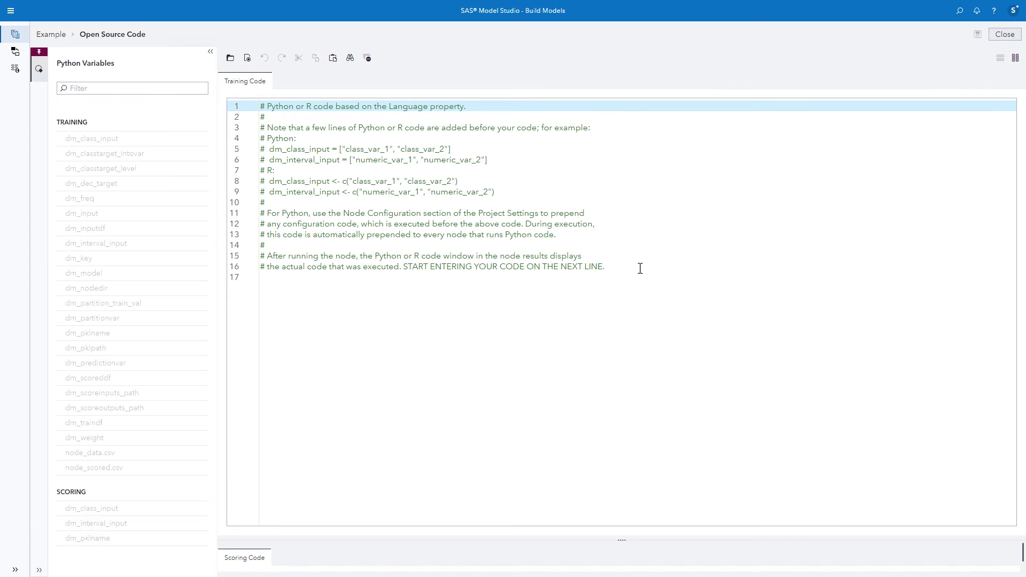
{"action": "left_click_drag", "start_coordinate": [620, 541], "coordinate": [618, 315]}
{"action": "left_click", "coordinate": [623, 274]}
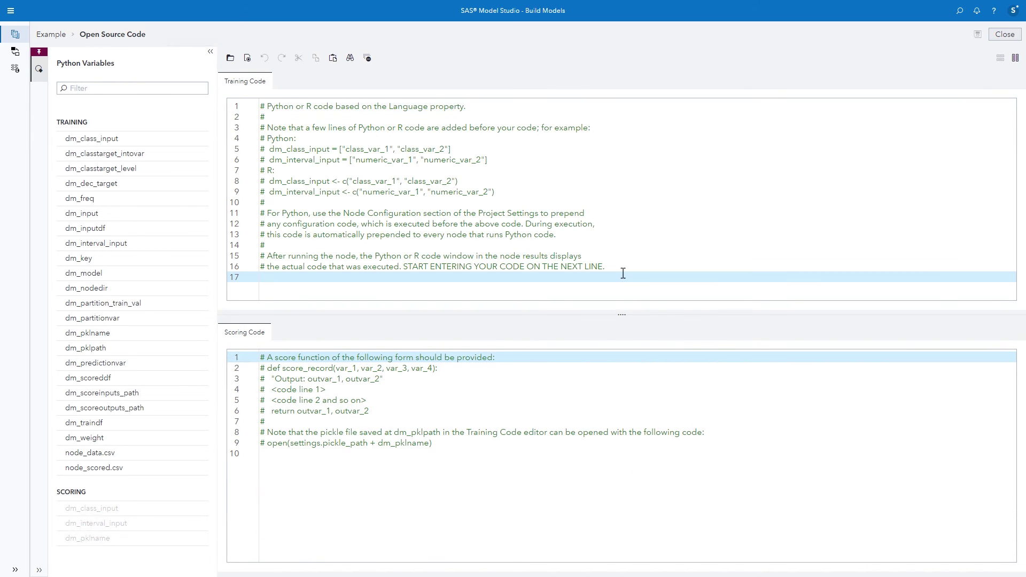
{"action": "key", "text": "ctrl+v"}
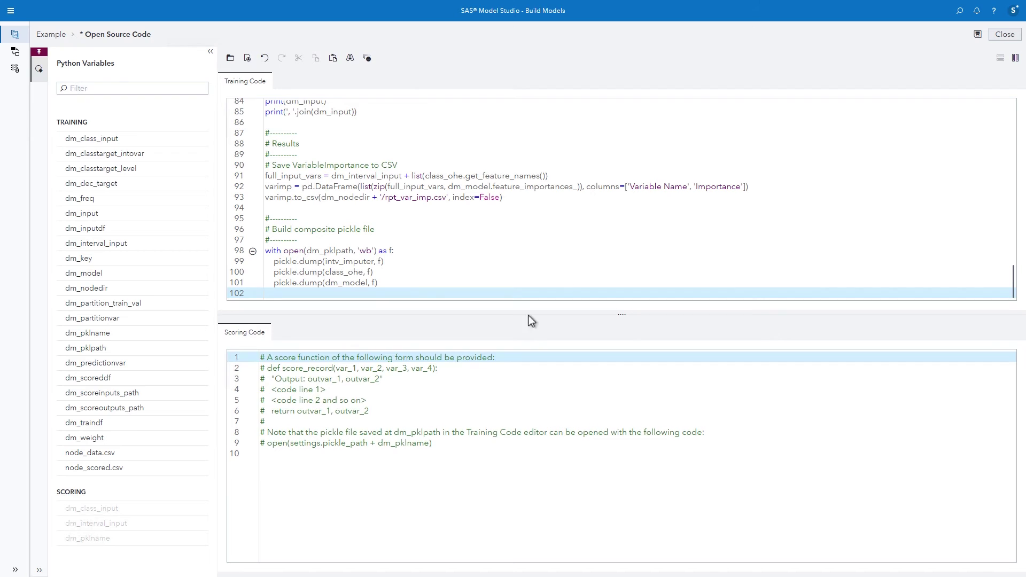
Step: Paste the score_method function into Scoring Code, then save and close the editor
{"action": "left_click", "coordinate": [376, 458]}
{"action": "key", "text": "ctrl+v"}
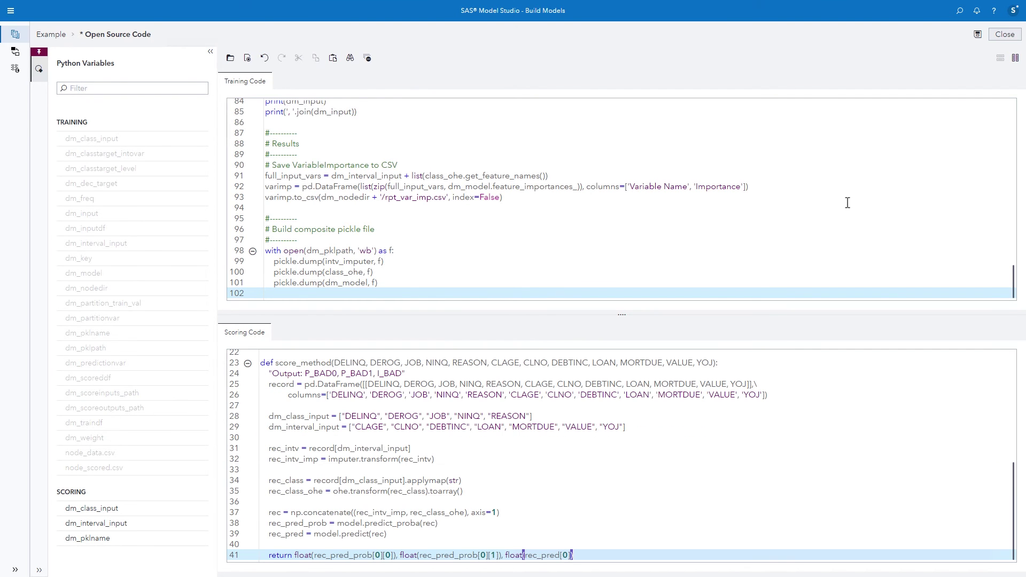
{"action": "left_click", "coordinate": [977, 35]}
{"action": "left_click", "coordinate": [1005, 34]}
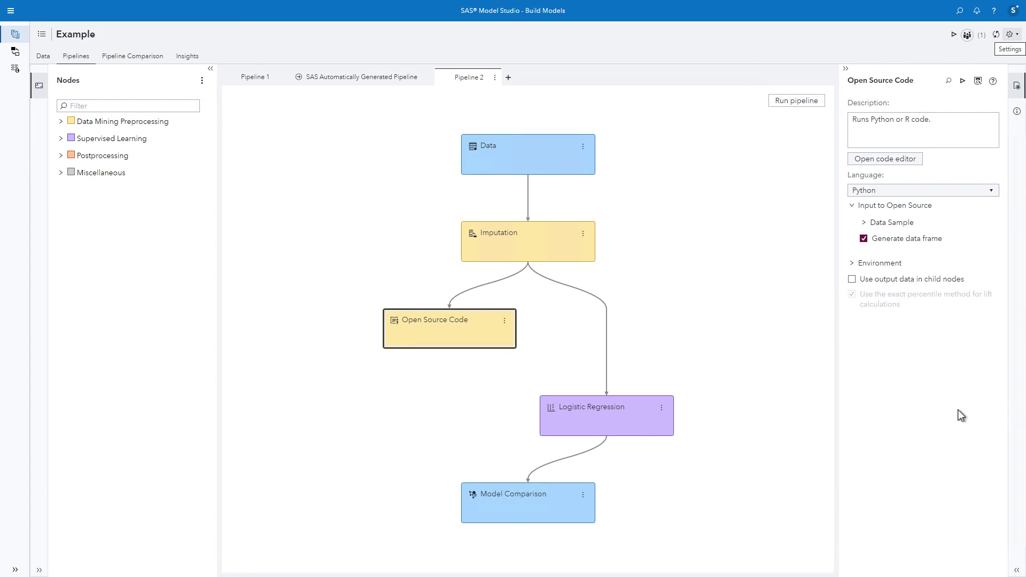
Step: Clear Include SAS formats in the Open Source Code node's Data Sample, then move it to Supervised Learning
{"action": "left_click", "coordinate": [866, 224]}
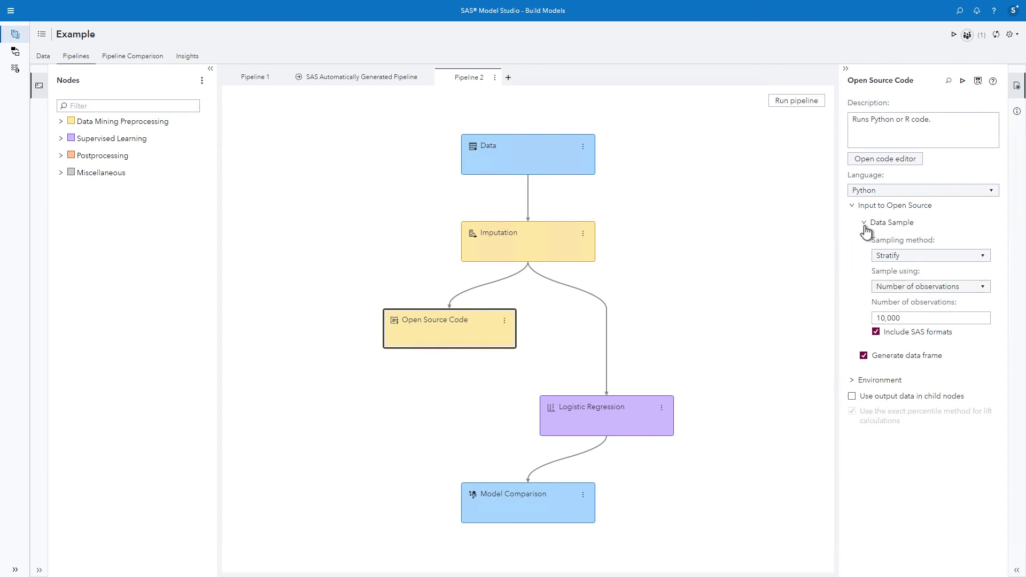
{"action": "left_click", "coordinate": [876, 332]}
{"action": "right_click", "coordinate": [444, 334]}
{"action": "mouse_move", "coordinate": [492, 374]}
{"action": "left_click", "coordinate": [586, 377]}
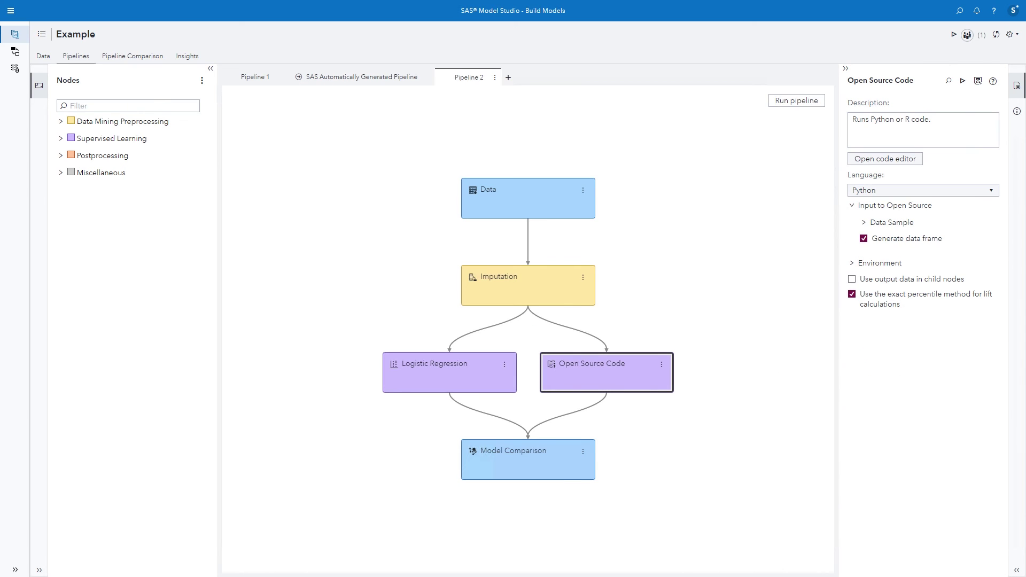
Step: Run Pipeline 2 to completion and view the Pipeline Comparison, where Ensemble leads with KS 0.756
{"action": "left_click", "coordinate": [845, 68]}
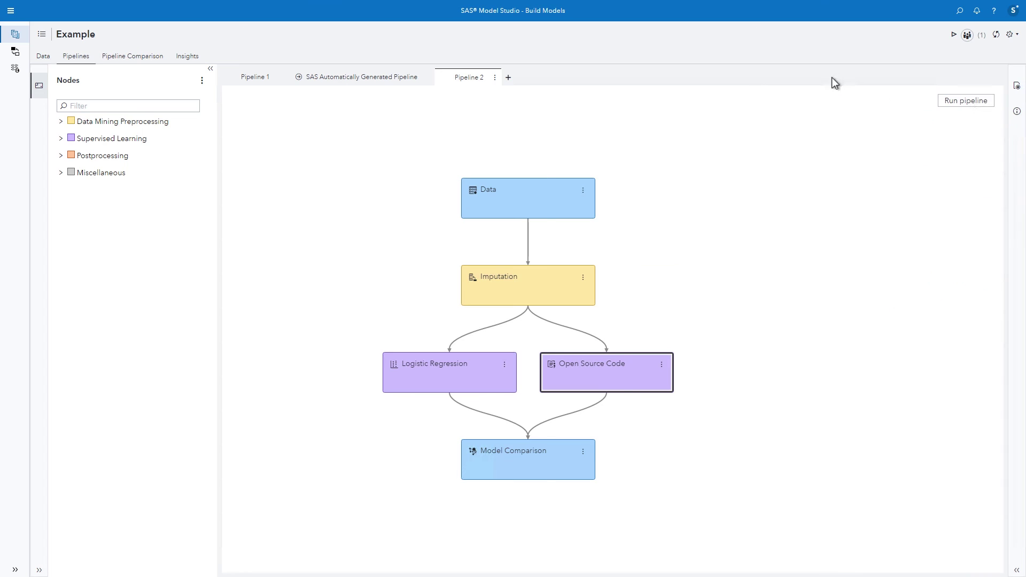
{"action": "left_click", "coordinate": [977, 103]}
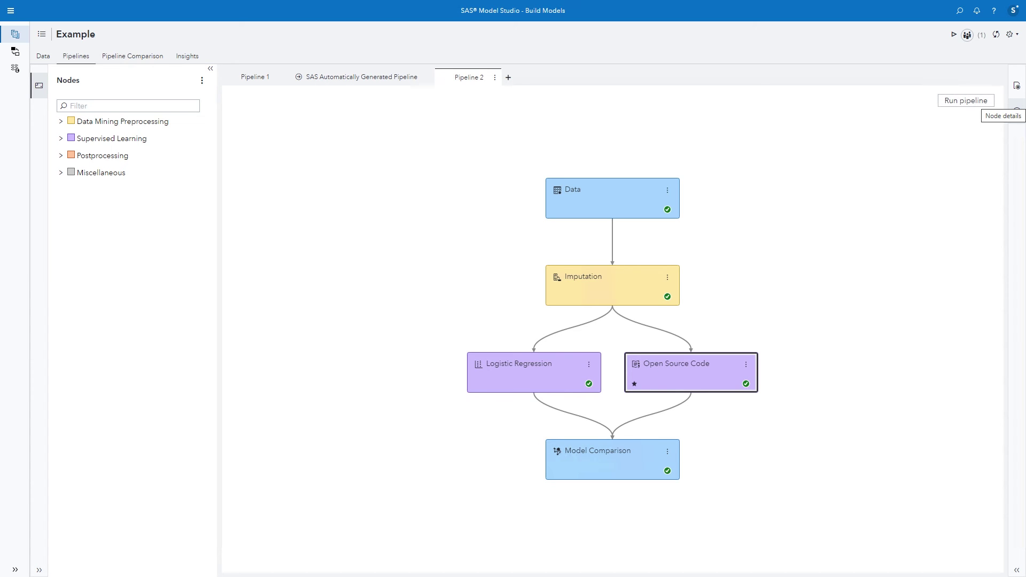
{"action": "left_click", "coordinate": [137, 55]}
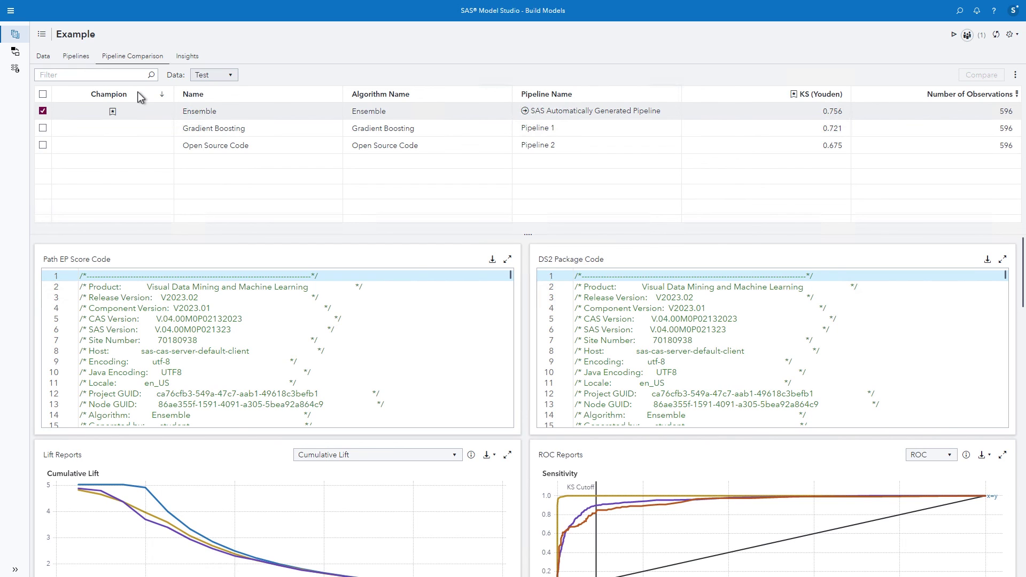
Step: Export the Insights report with all its selected objects to Insights.pdf
{"action": "left_click", "coordinate": [185, 60]}
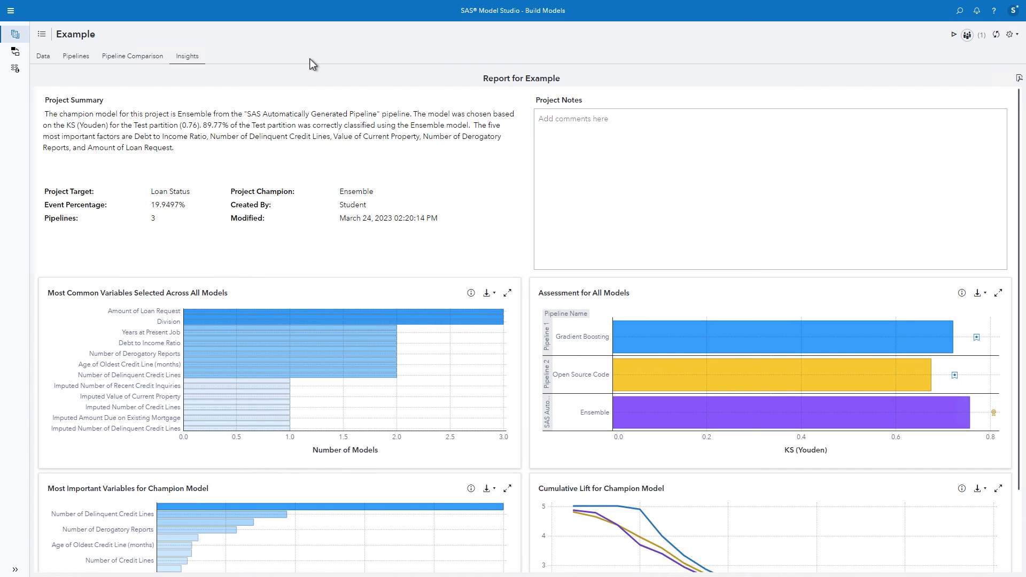
{"action": "left_click", "coordinate": [1019, 79]}
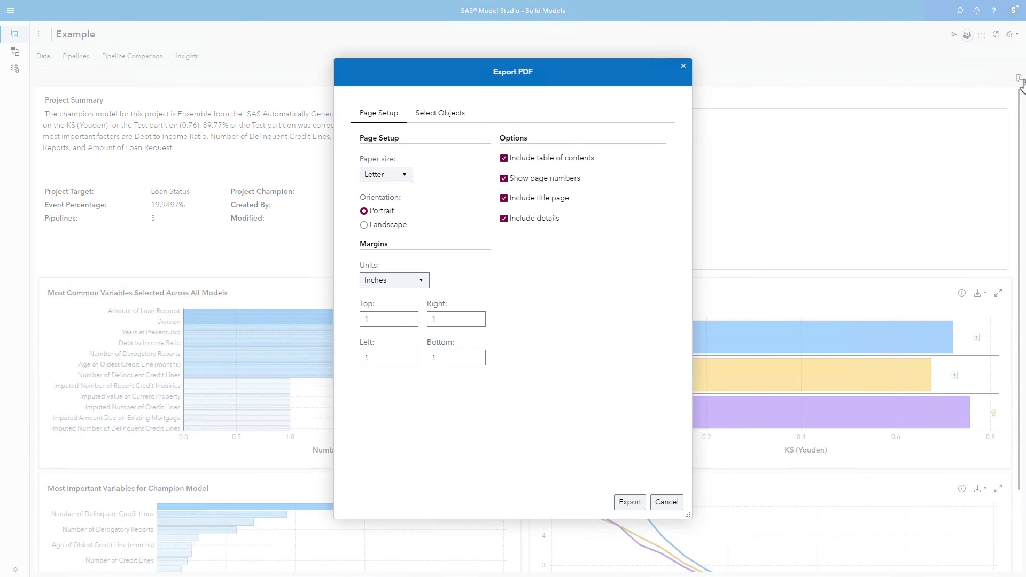
{"action": "left_click", "coordinate": [448, 116]}
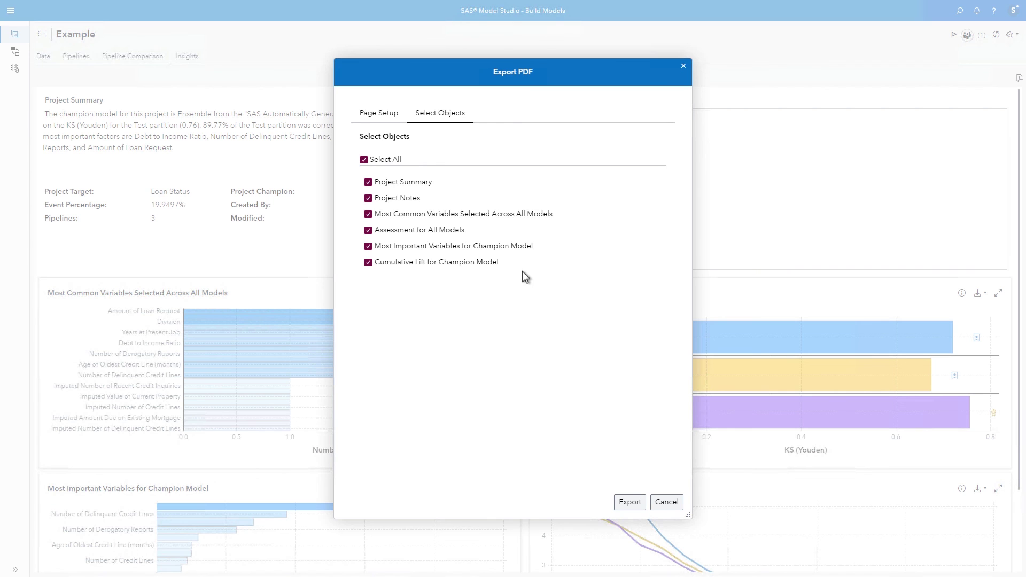
{"action": "left_click", "coordinate": [631, 503]}
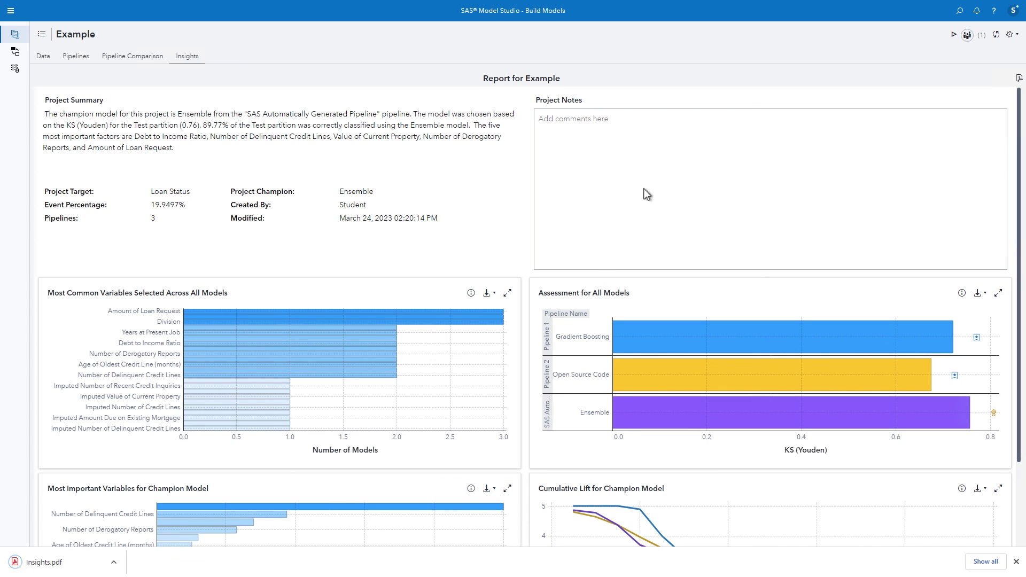
Step: Register the champion Ensemble model from Pipeline Comparison and close the confirmation dialog
{"action": "left_click", "coordinate": [119, 57]}
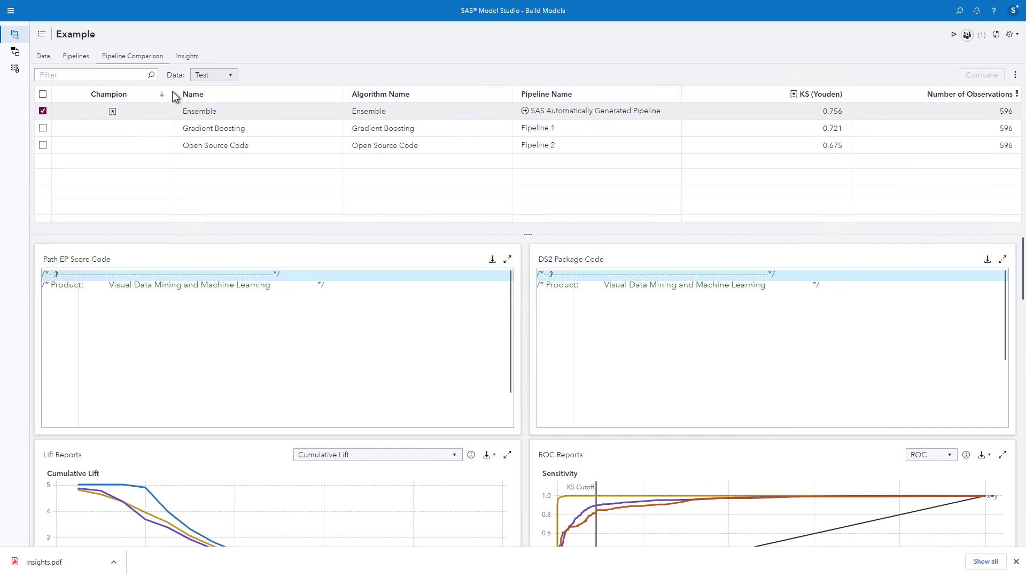
{"action": "right_click", "coordinate": [205, 116]}
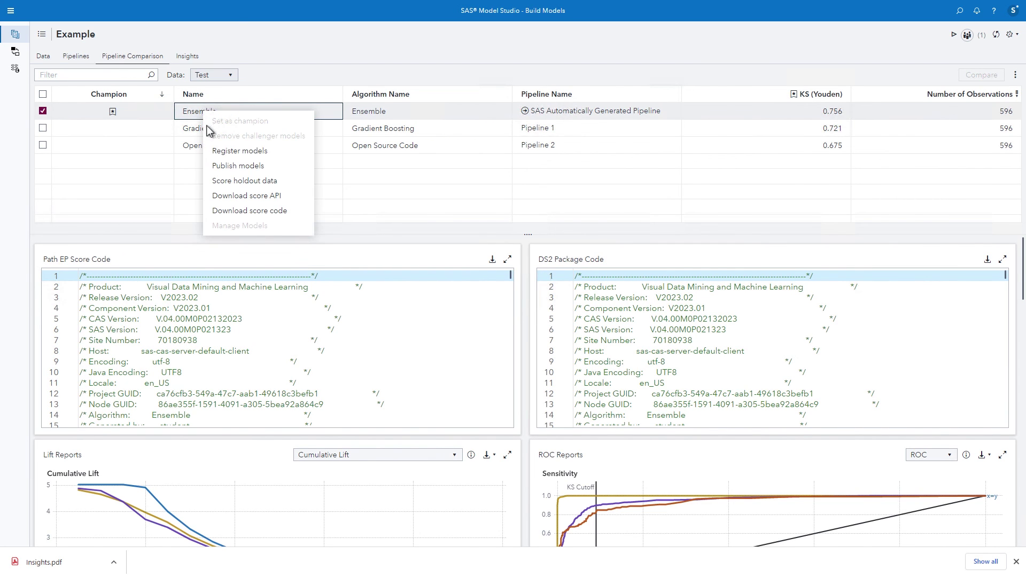
{"action": "left_click", "coordinate": [219, 152]}
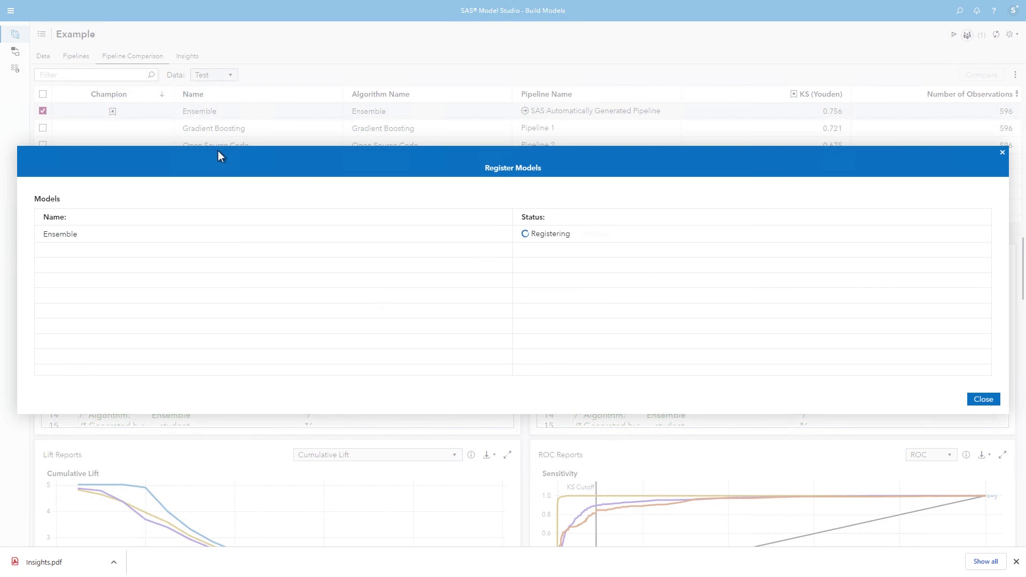
{"action": "left_click", "coordinate": [984, 400]}
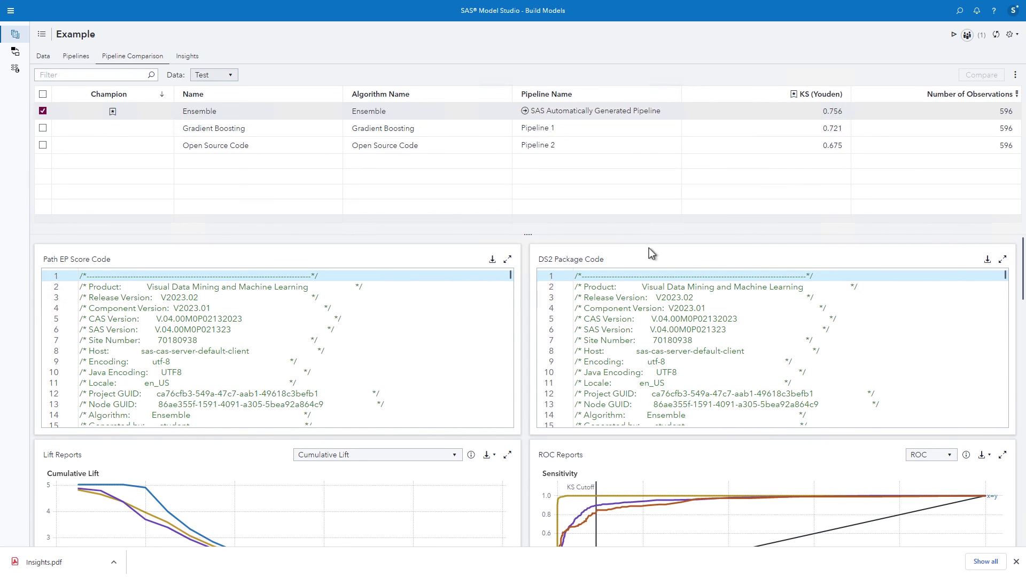
Step: Go to Manage Models in SAS Model Manager via the navigation menu
{"action": "left_click", "coordinate": [9, 15]}
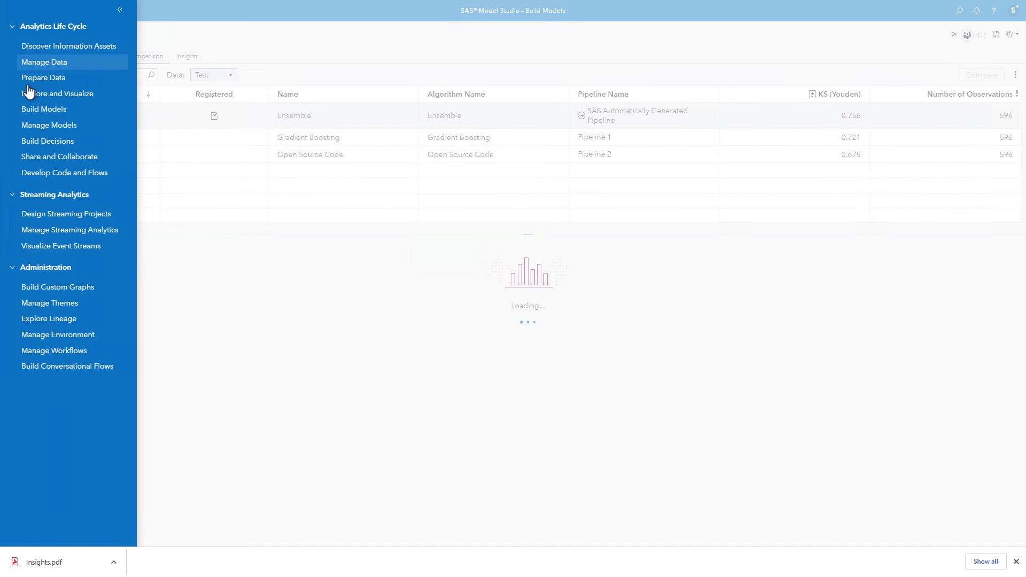
{"action": "left_click", "coordinate": [61, 130]}
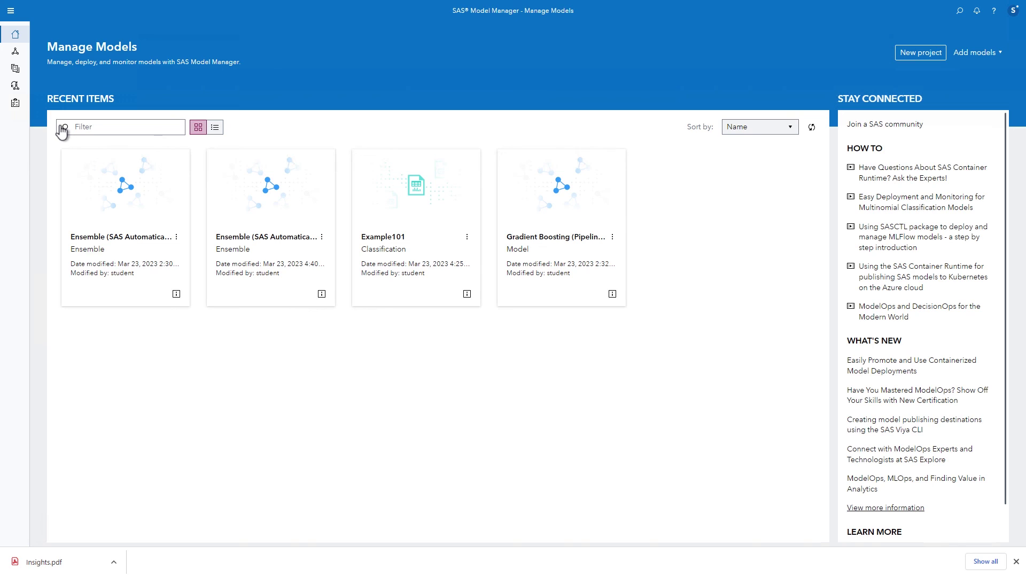